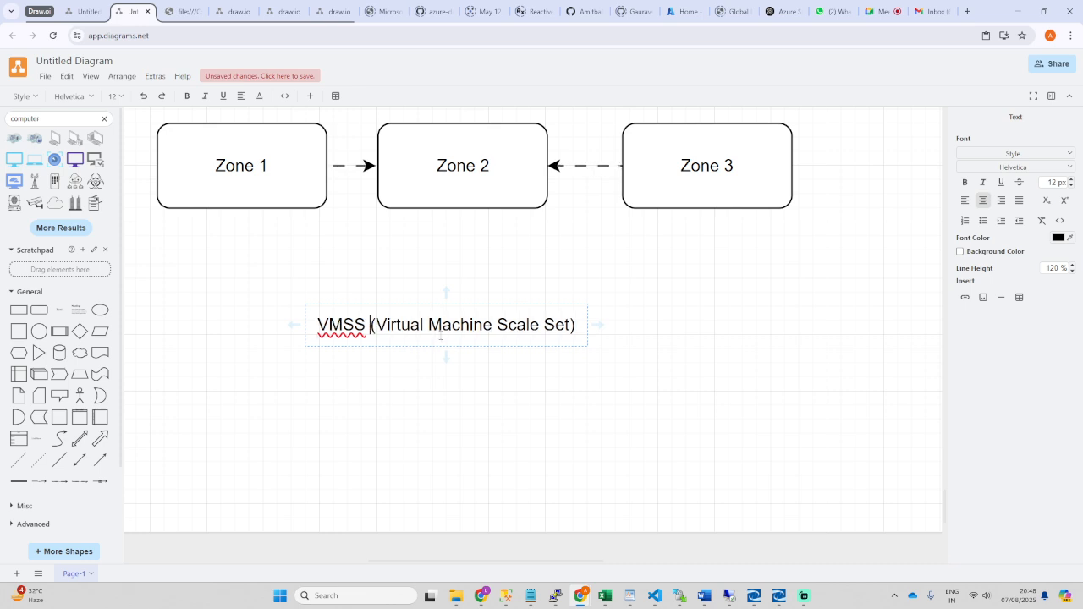
left_click_drag(376, 325, 491, 325)
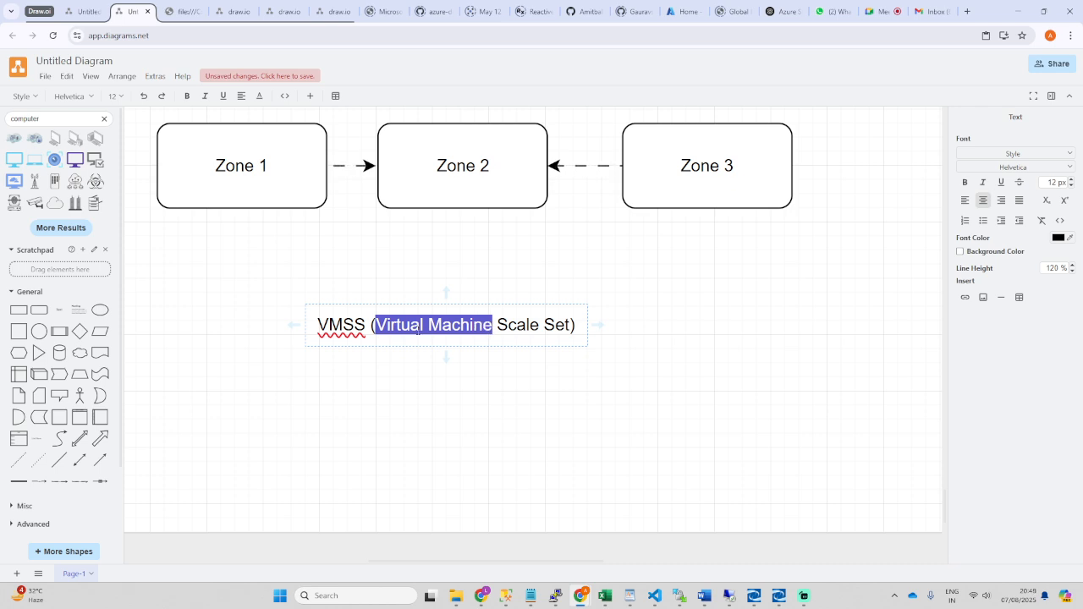
left_click(498, 325)
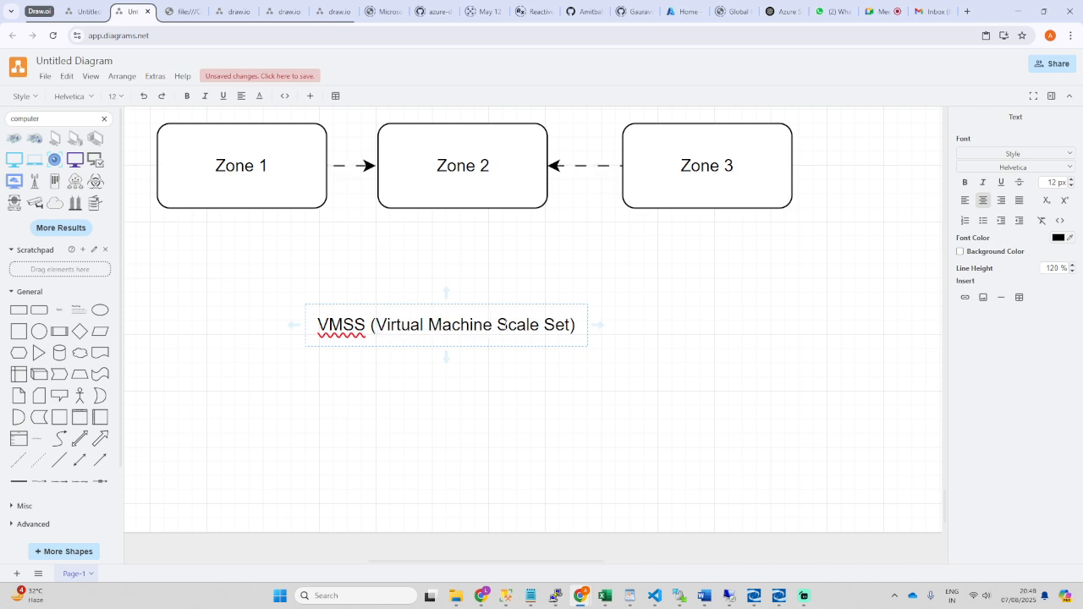
left_click_drag(505, 325, 540, 325)
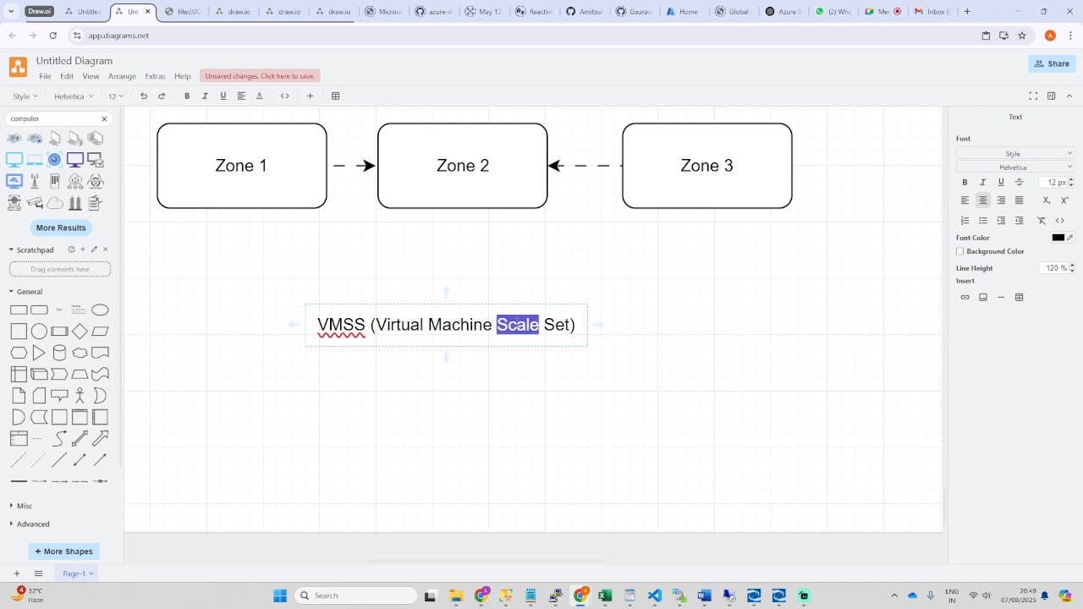
left_click(342, 402)
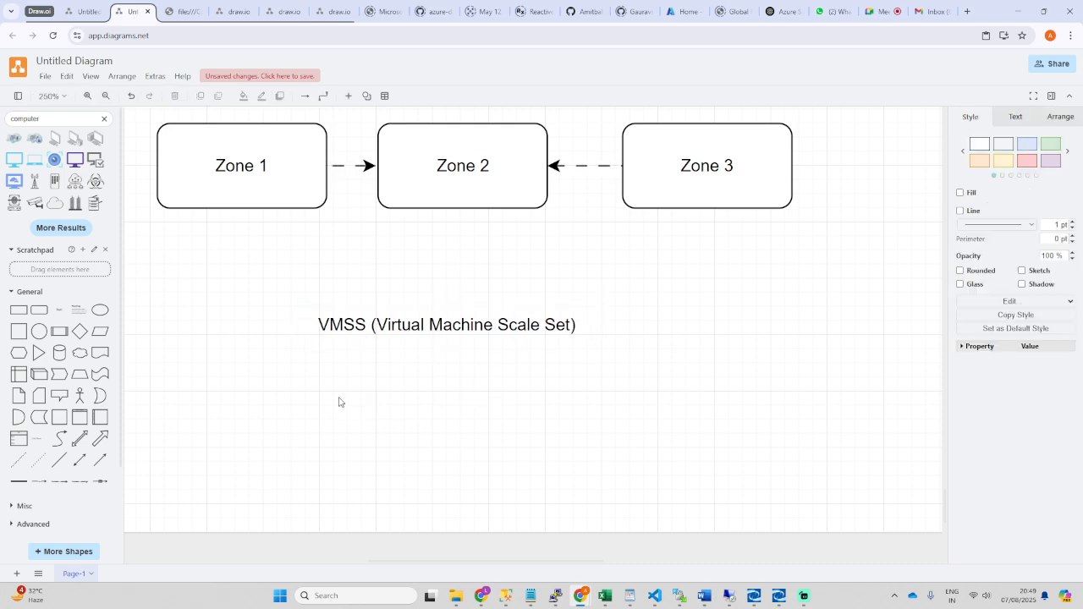
left_click(569, 341)
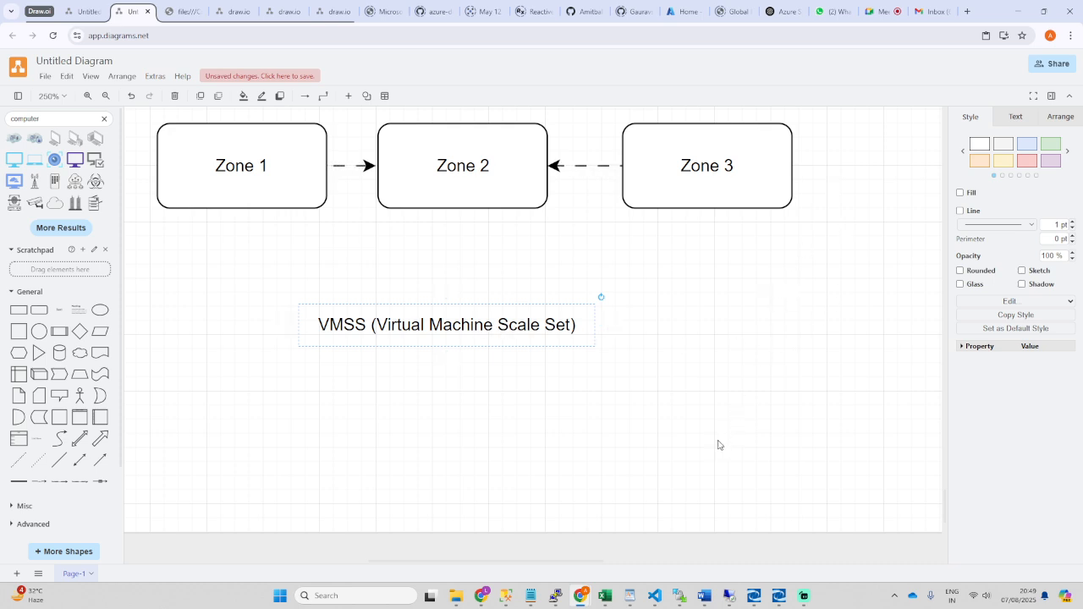
left_click(883, 9)
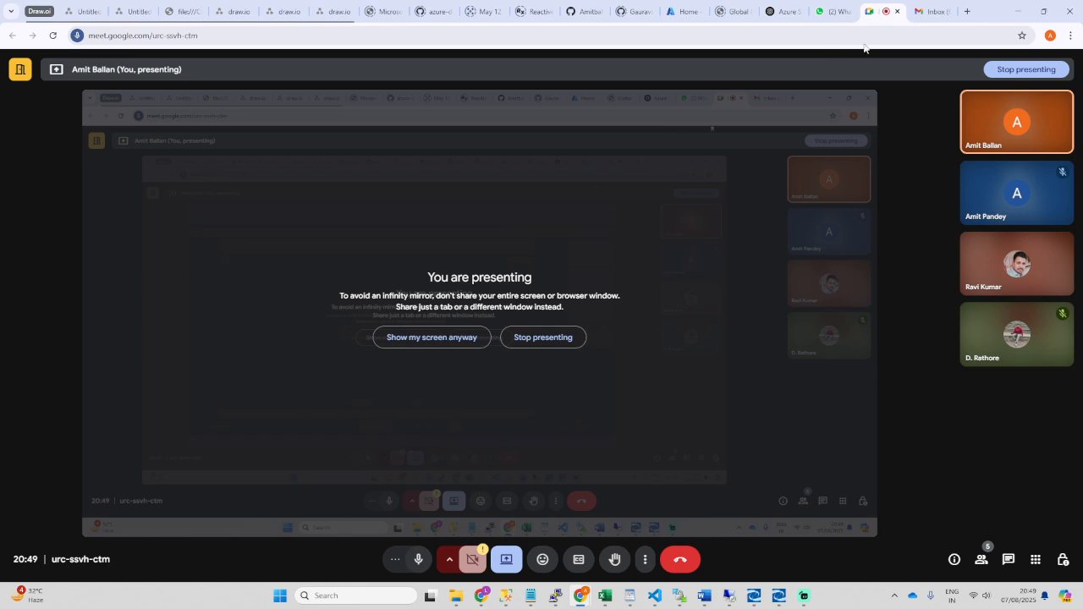
left_click(136, 12)
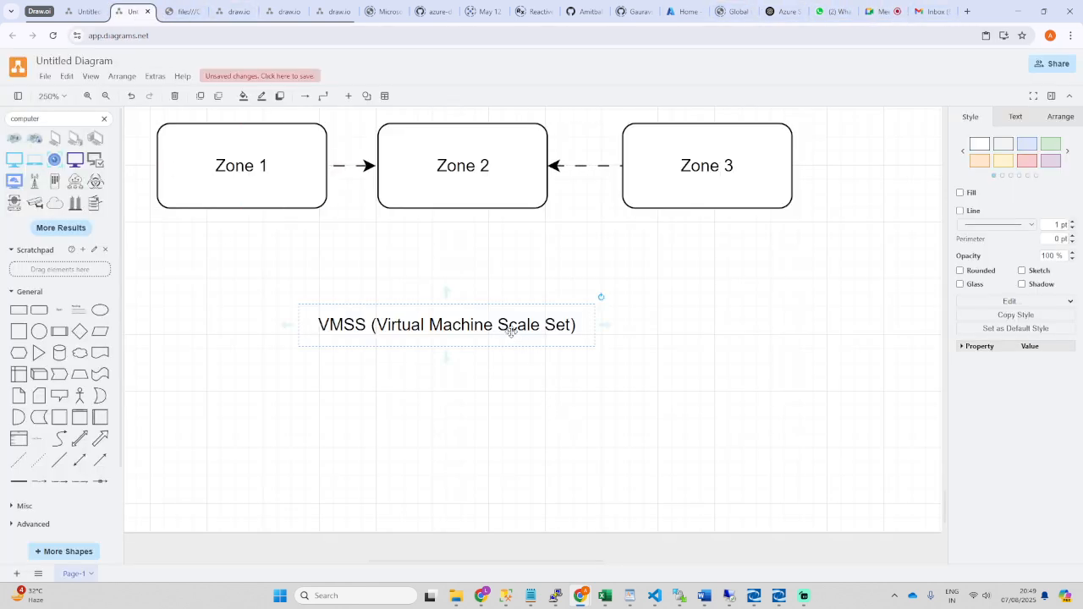
- Move the VMSS (Virtual Machine Scale Set) title slightly up and to the right, and add a square below it
left_click_drag(505, 329, 505, 295)
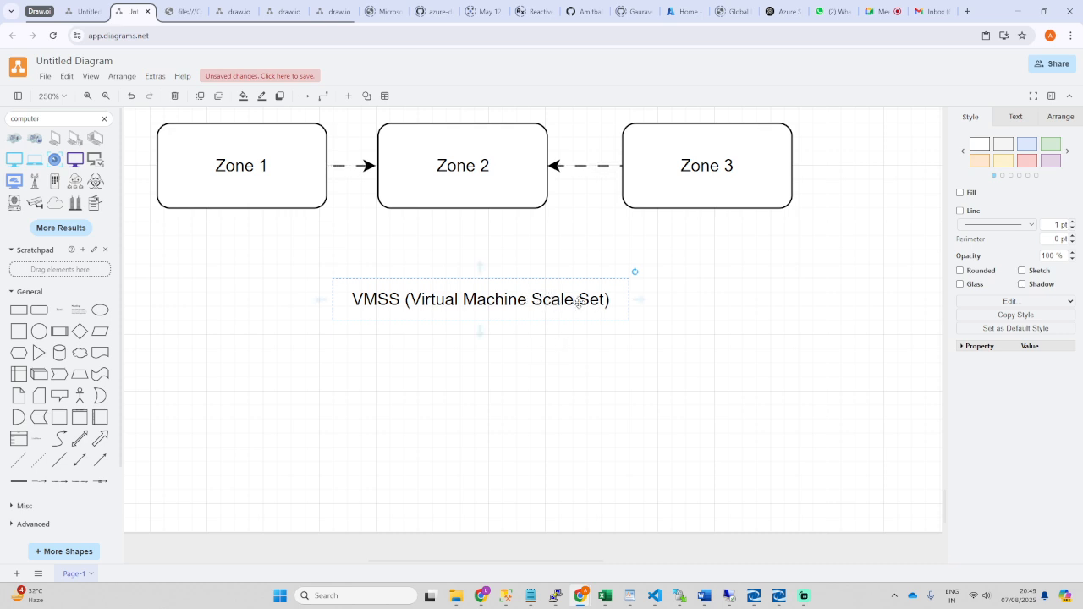
left_click(18, 330)
left_click_drag(499, 350, 375, 435)
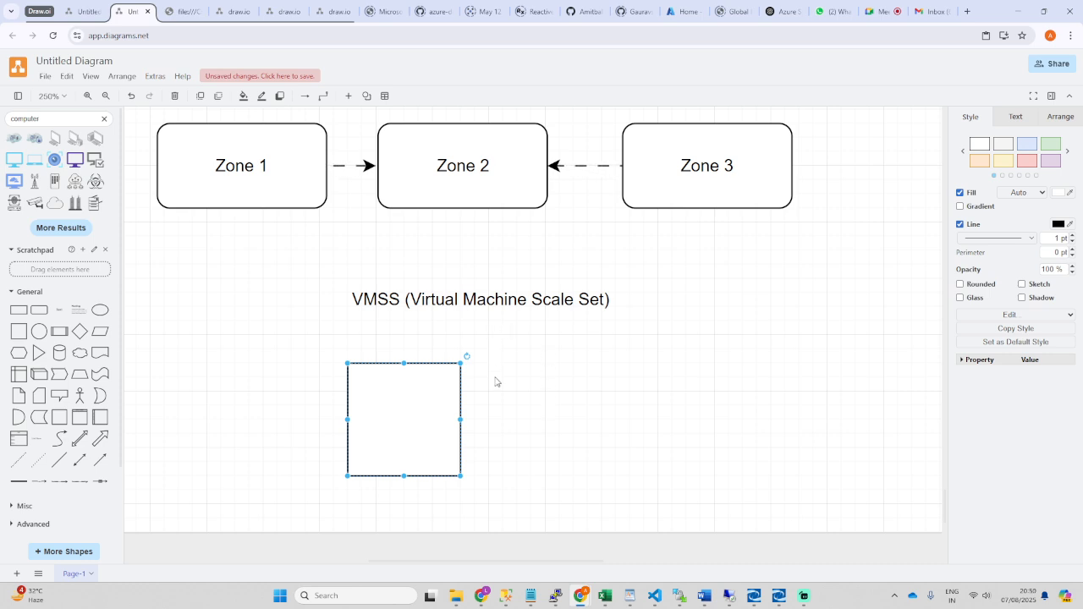
left_click_drag(58, 119, 0, 124)
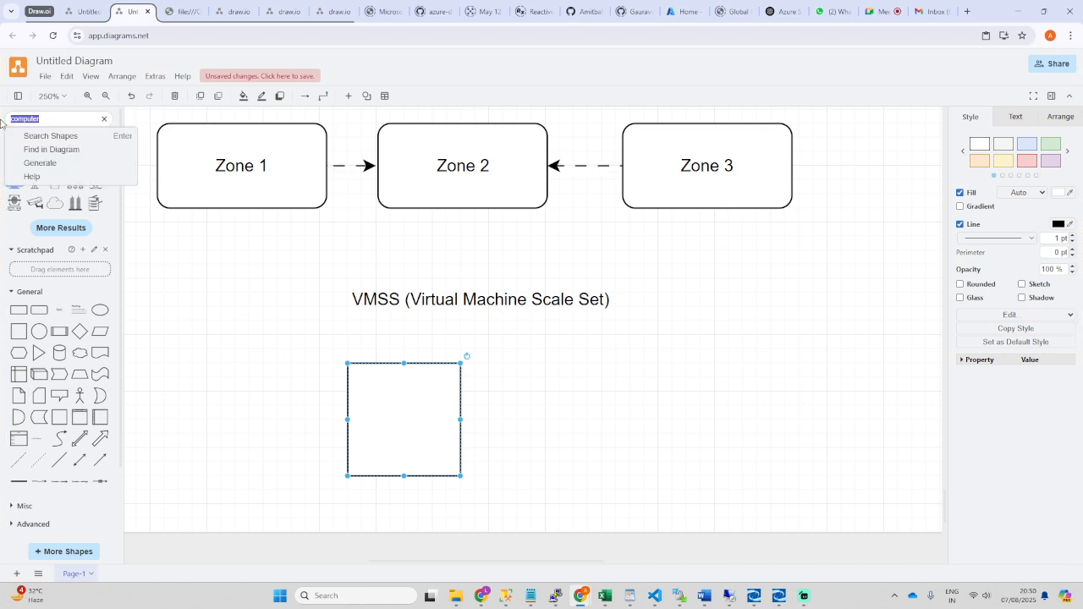
type("scale")
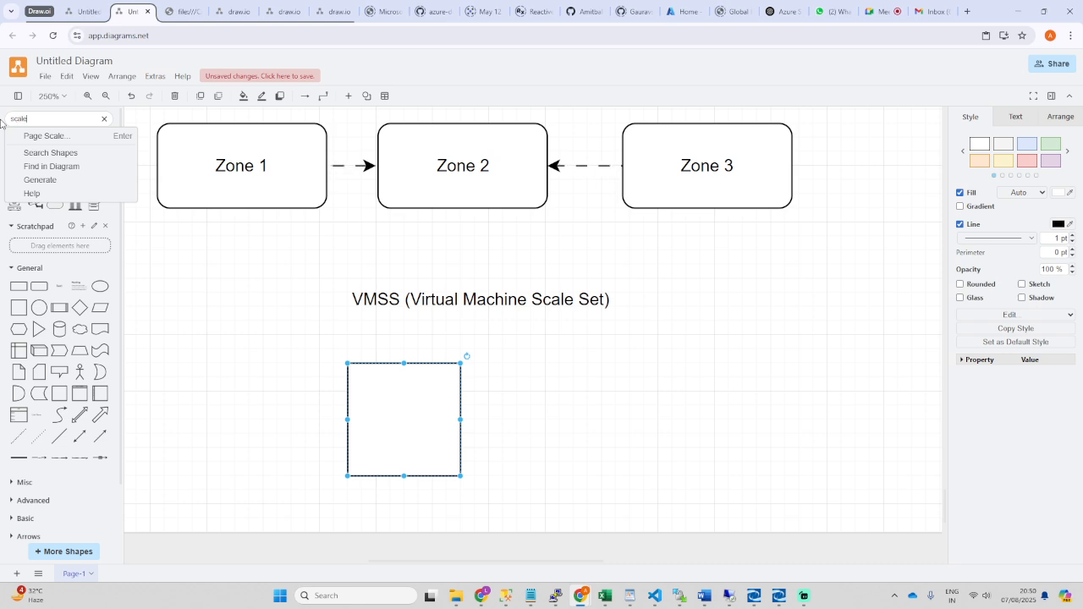
key("Return")
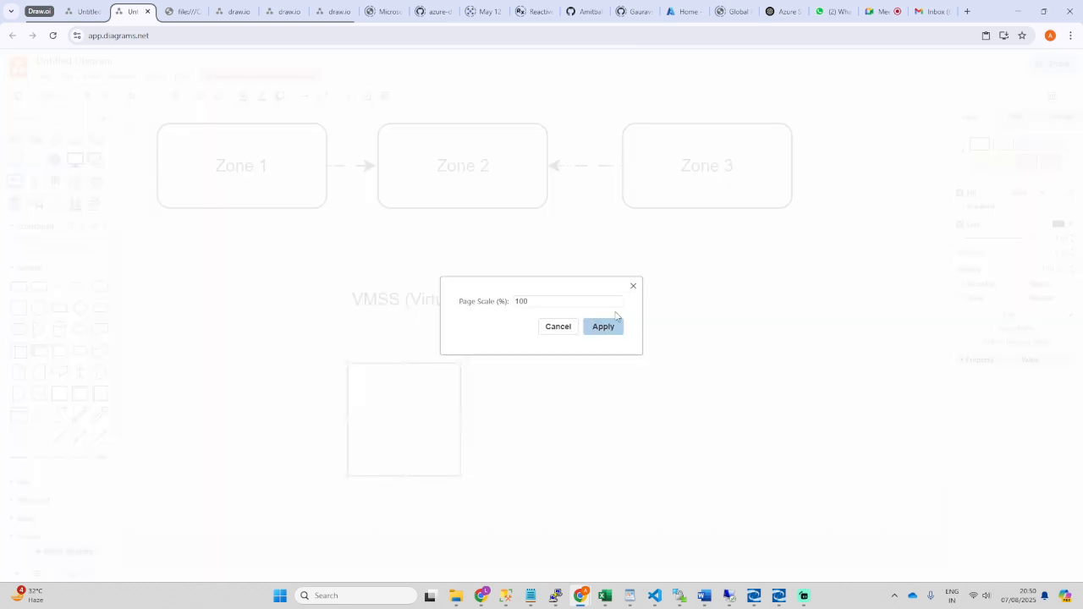
left_click(633, 286)
left_click(41, 123)
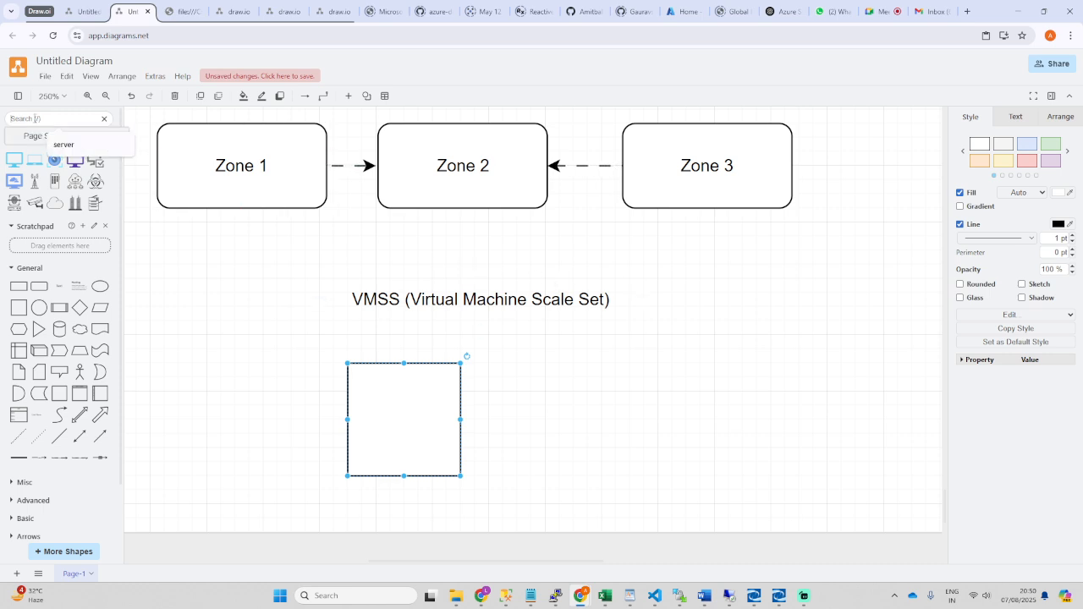
- Reposition the square roughly centred under the VMSS title and add a small circle inside its upper half
left_click(526, 412)
left_click(432, 413)
left_click_drag(423, 414, 293, 404)
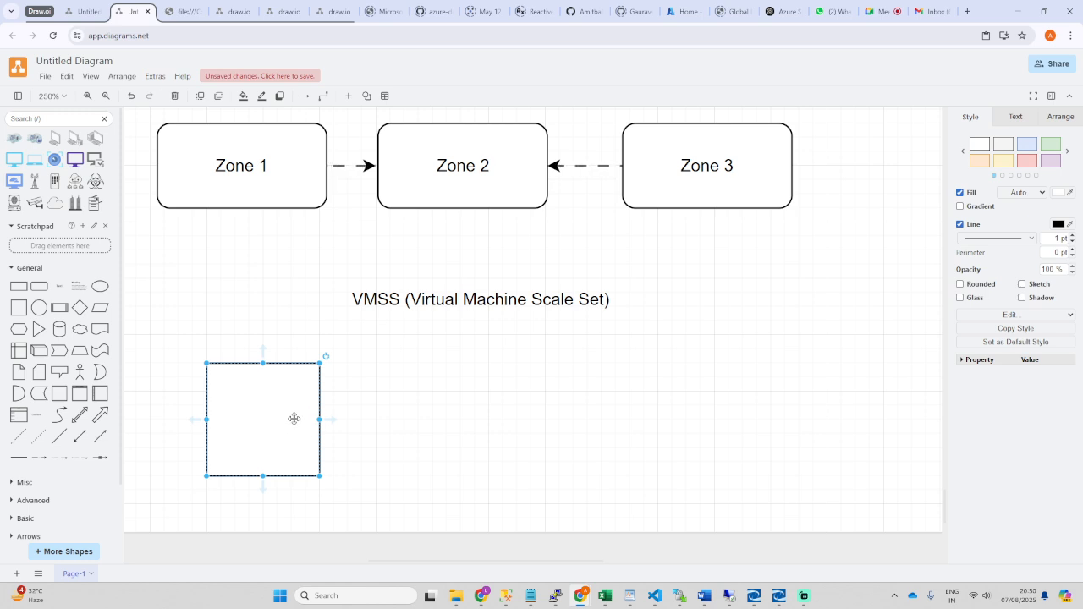
left_click_drag(285, 414, 481, 417)
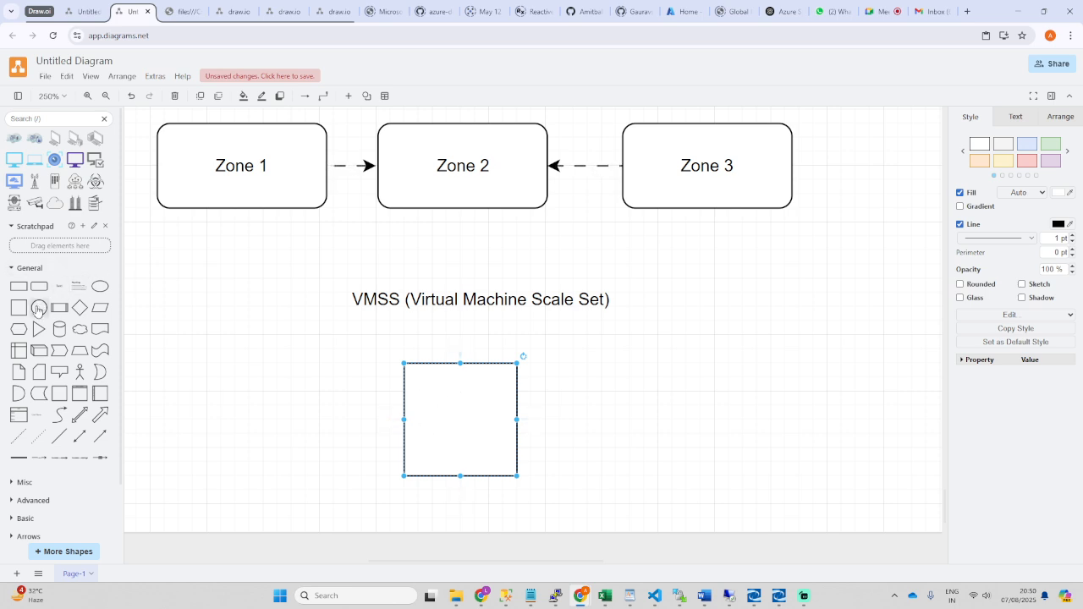
left_click_drag(38, 310, 474, 427)
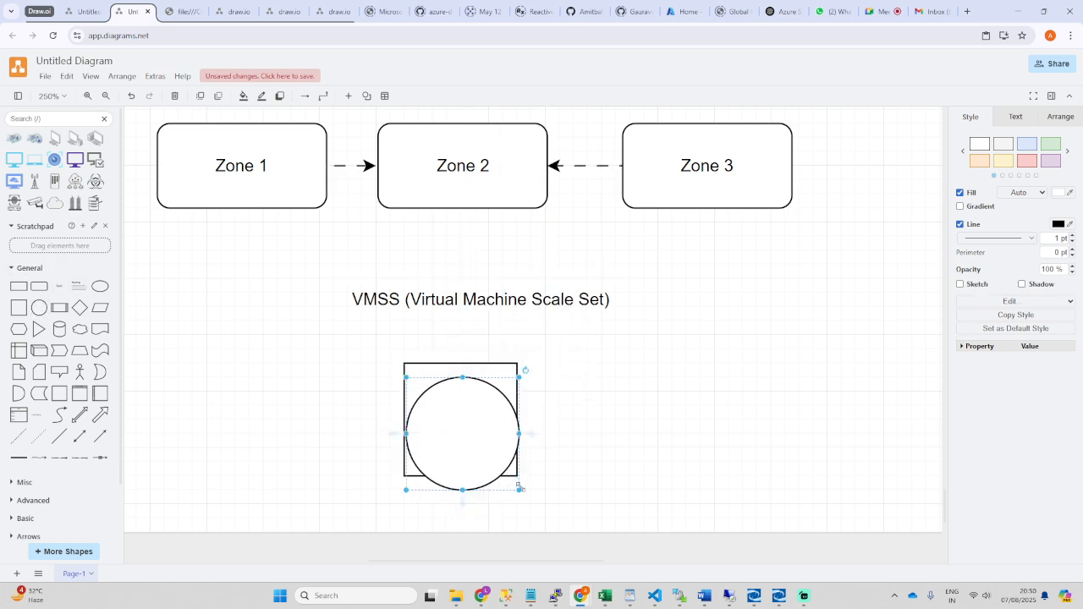
left_click_drag(519, 488, 460, 398)
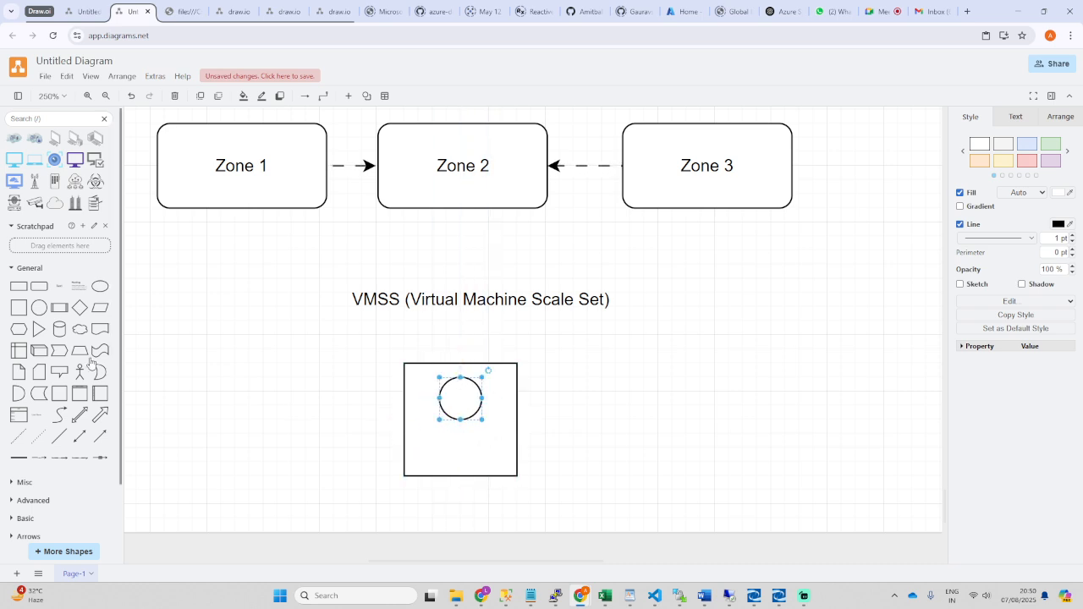
- Add two narrow rounded rectangles inside the square, stacked directly on top of each other below the circle
left_click(38, 287)
left_click_drag(615, 378, 474, 442)
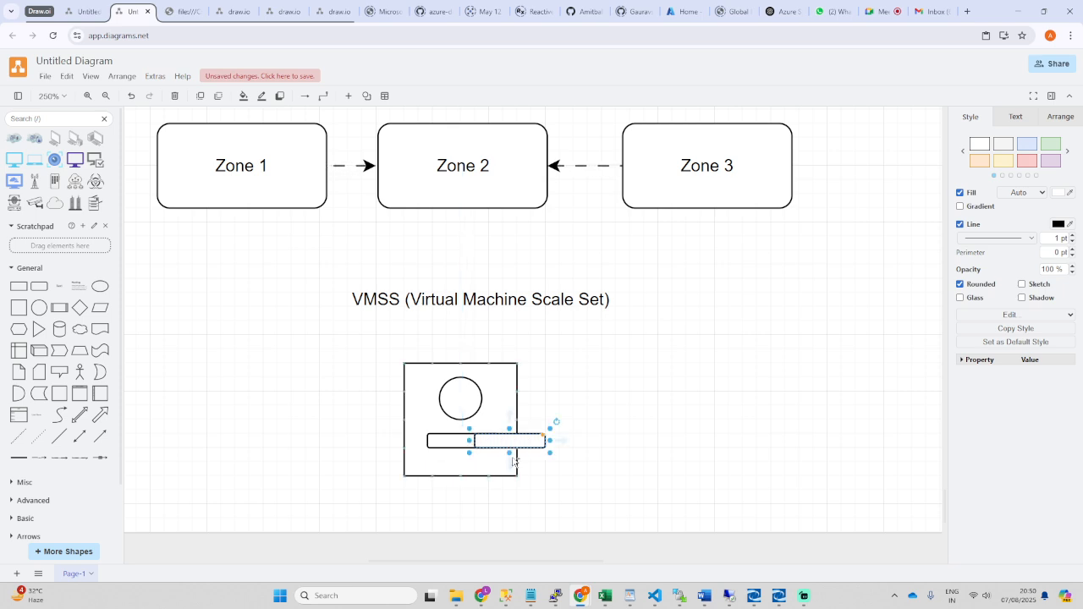
left_click_drag(459, 439, 463, 466)
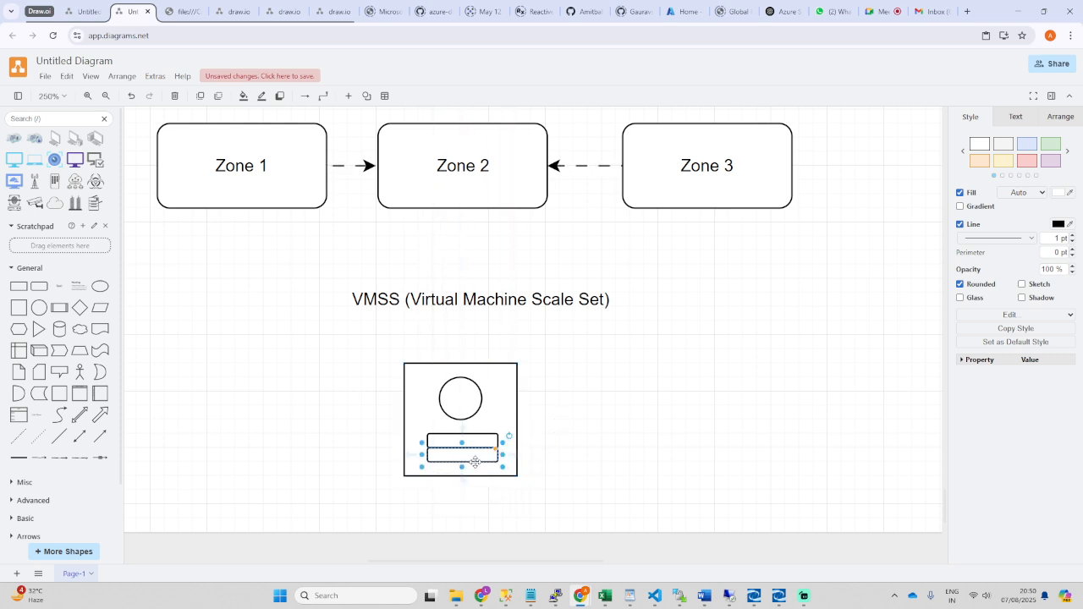
left_click(614, 449)
- Make the circle inside the square slightly smaller, closer to the bars, and label it i5
left_click(470, 399)
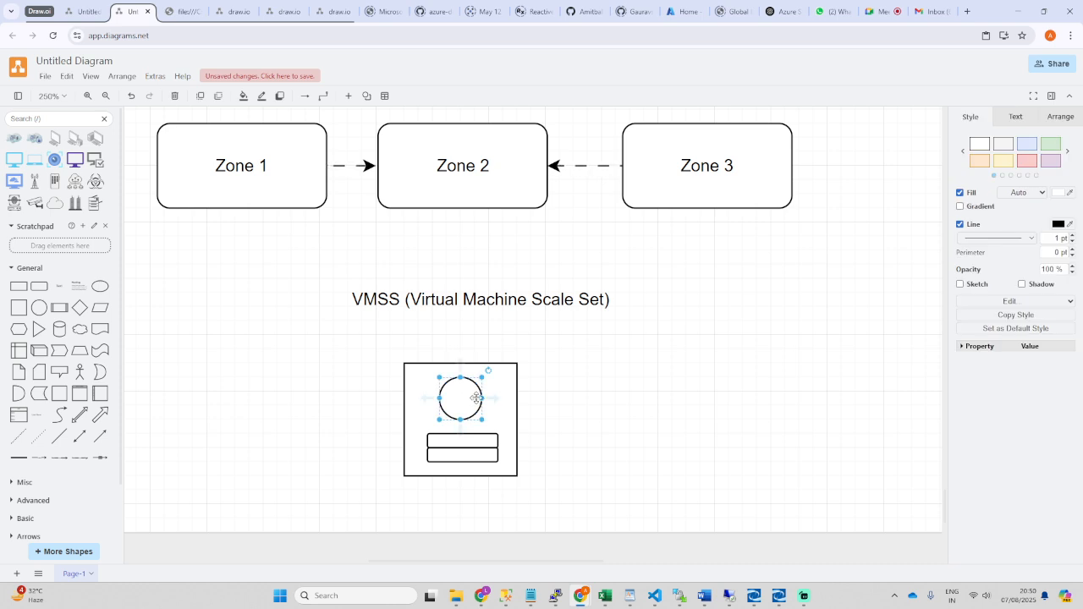
left_click_drag(482, 397, 445, 387)
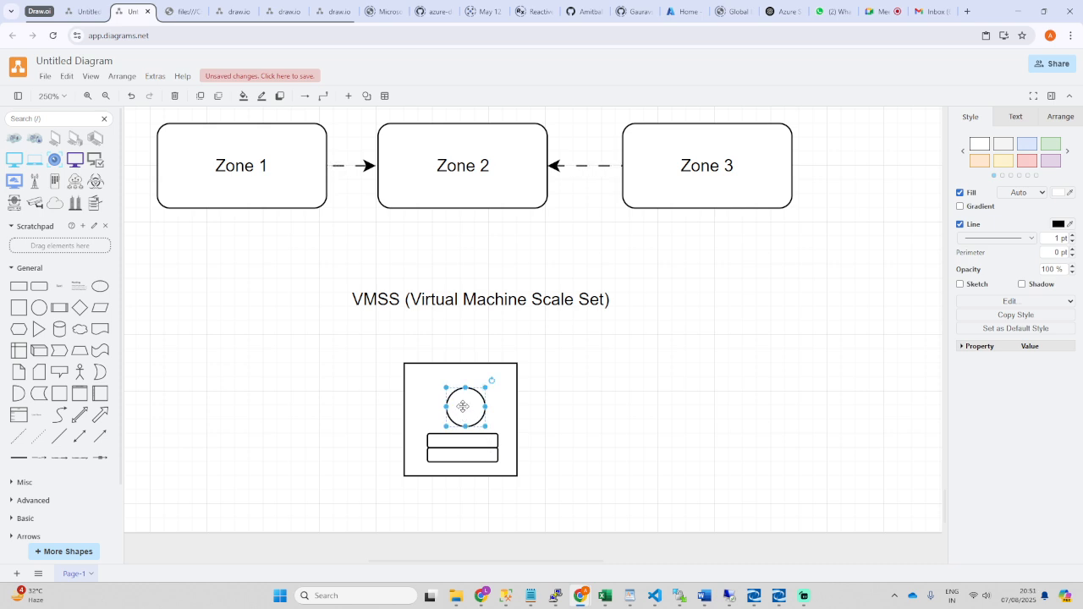
double_click(463, 407)
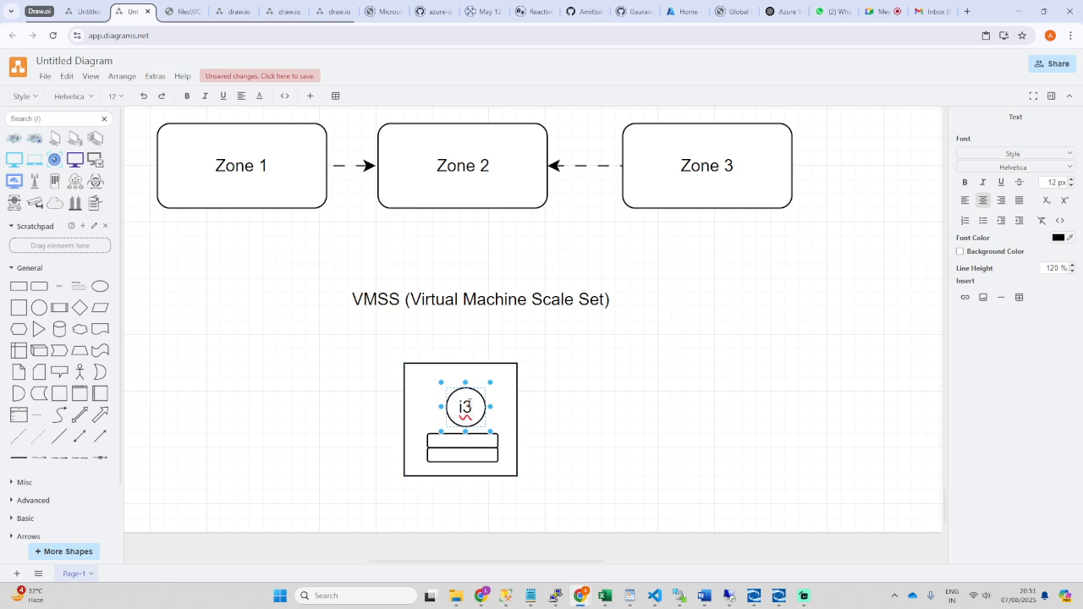
key("BackSpace")
type("5")
left_click(555, 451)
- Label the upper rounded rectangle 16 GB and nudge the enclosing square slightly to the right
double_click(468, 441)
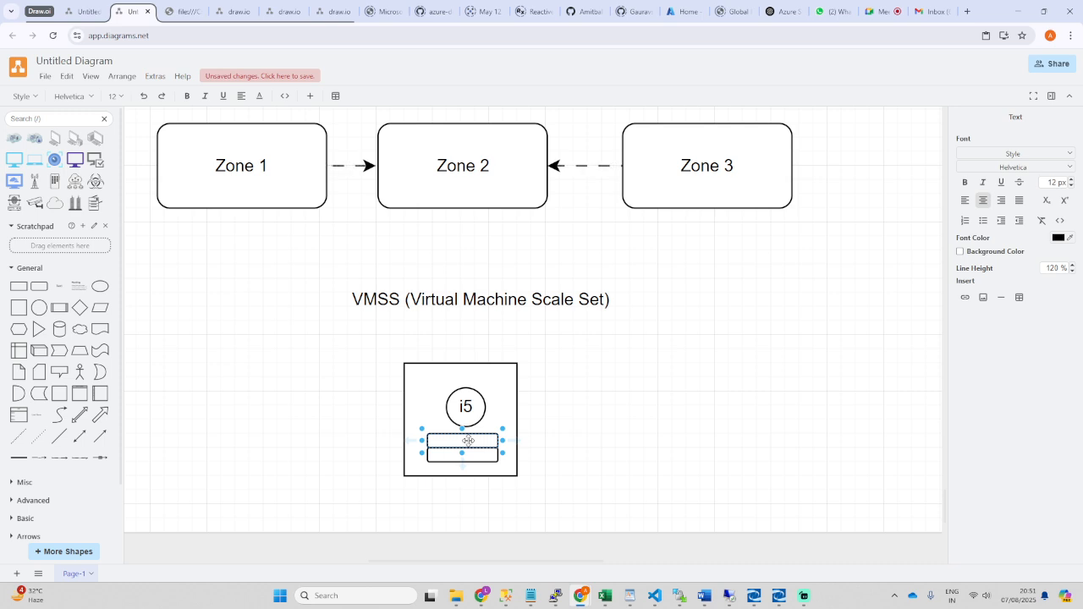
type("8 GB")
key("BackSpace")
type("16 GB")
left_click_drag(432, 367, 421, 382)
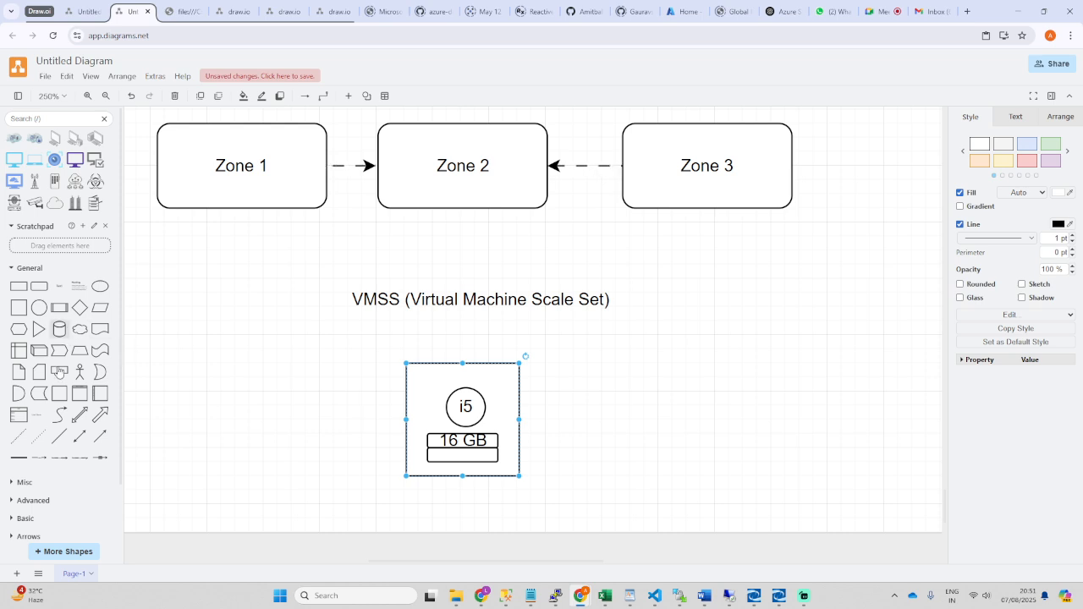
- Add a block arrow just right of the square, pointing upward and slightly taller than the square
left_click(100, 414)
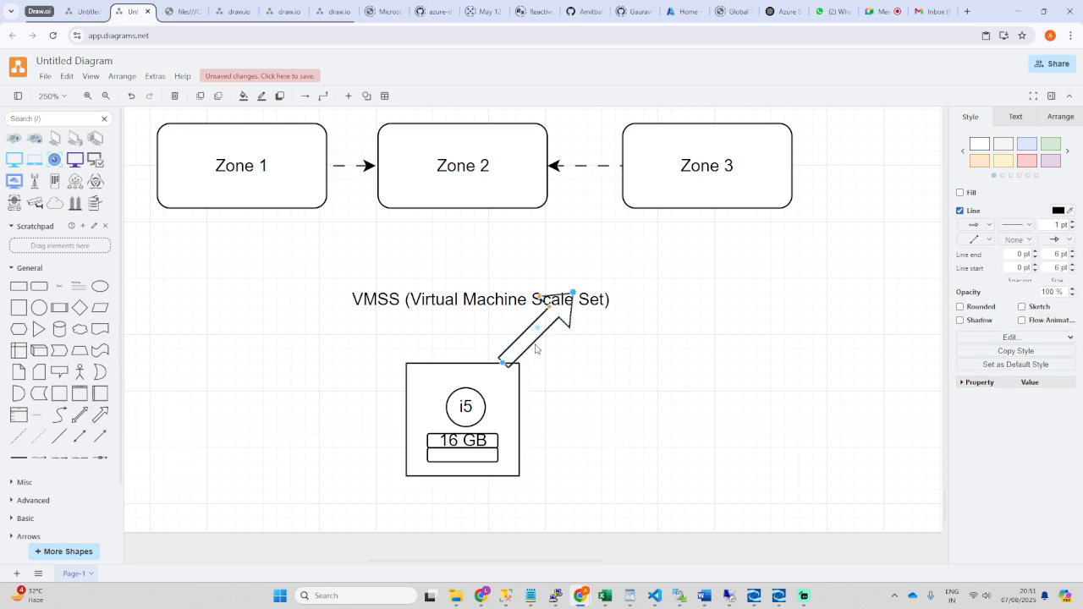
left_click_drag(520, 339, 580, 453)
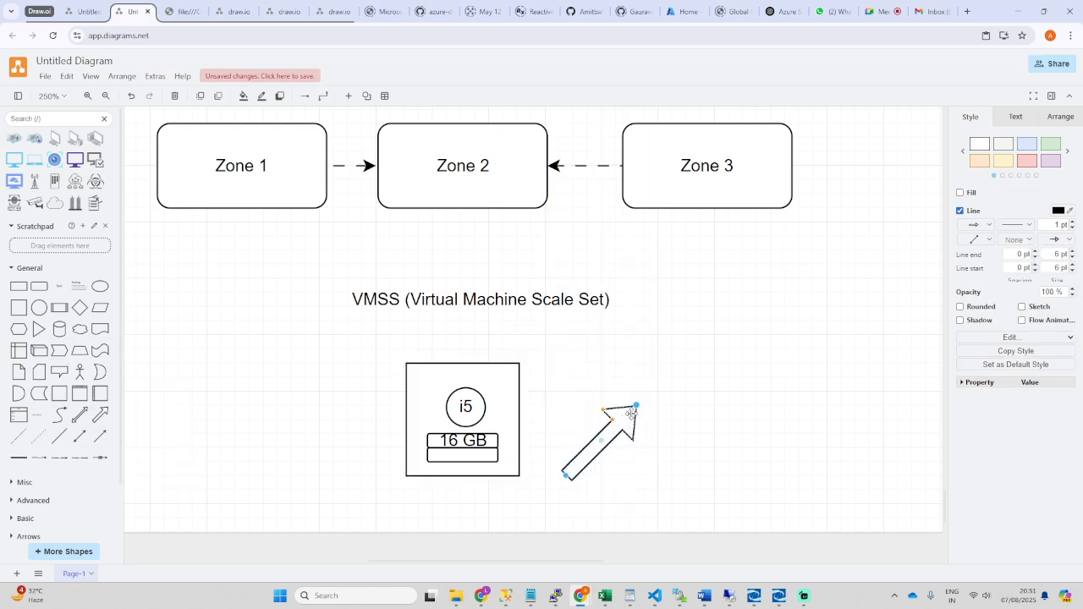
left_click_drag(637, 412, 559, 336)
left_click(468, 396)
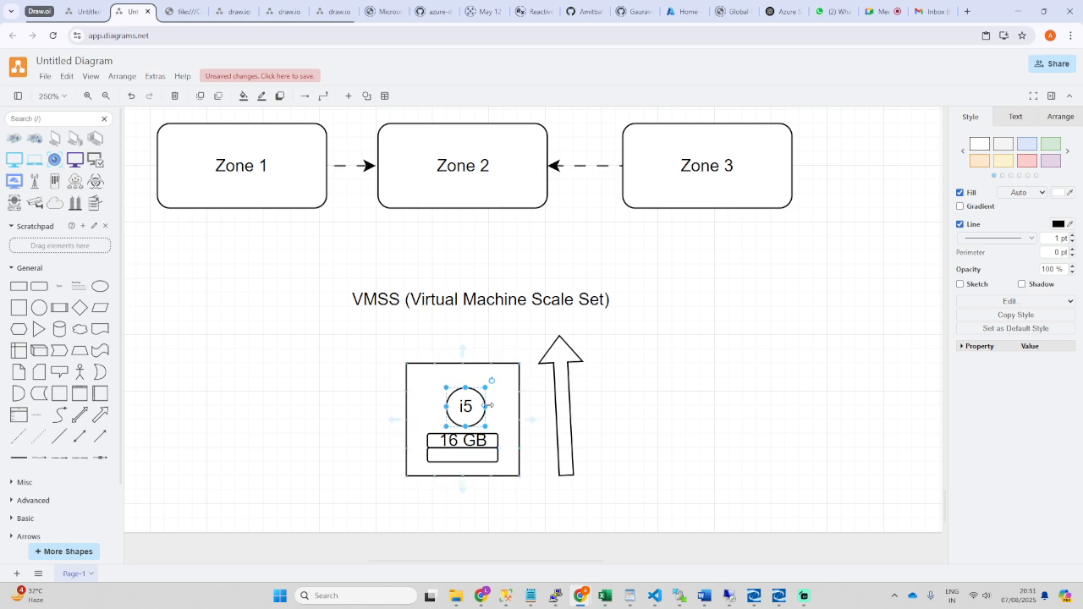
- Add the text label "Vertical Scaling" just below the square
scroll(455, 413, "down", 1)
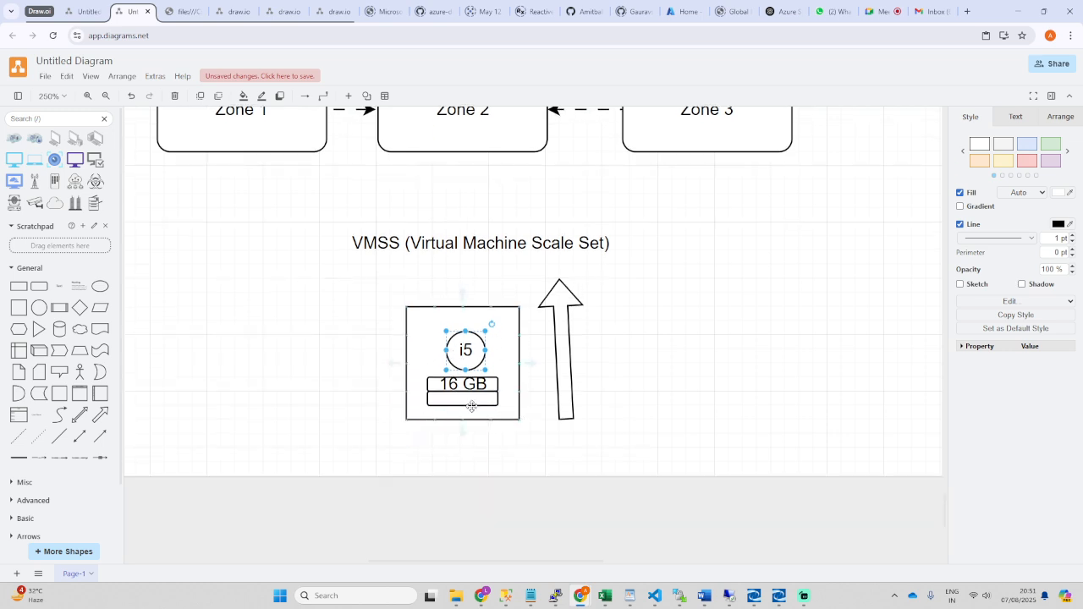
double_click(434, 445)
left_click(434, 452)
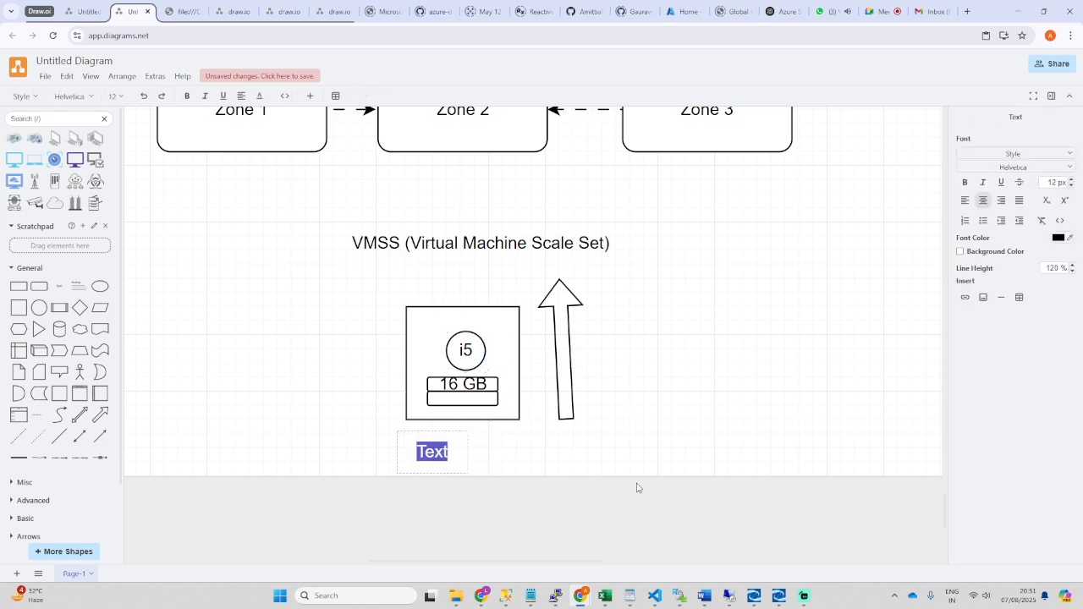
type("Ver")
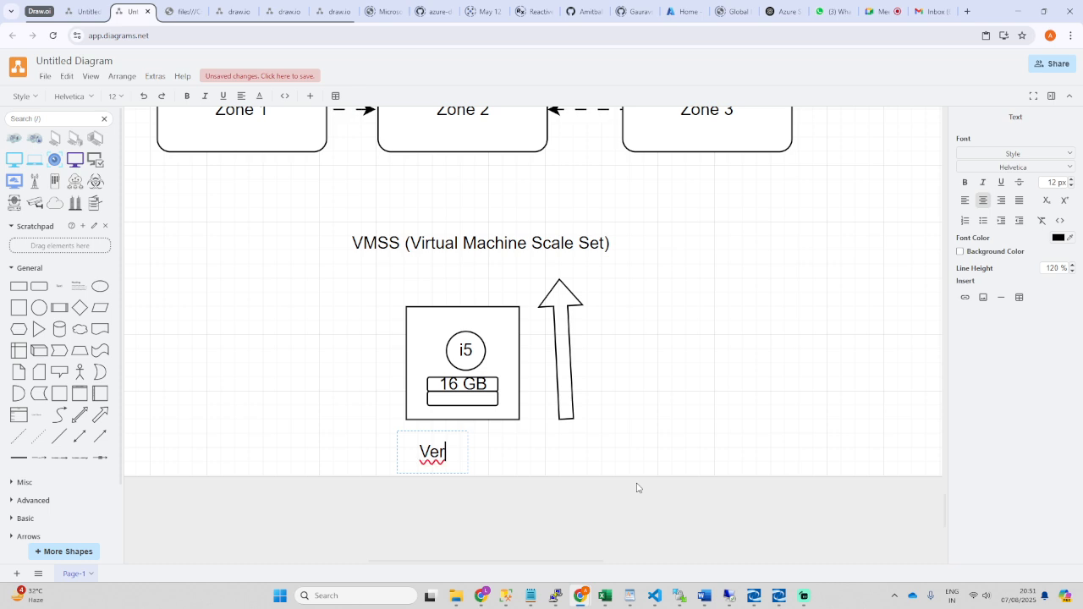
type("tical ")
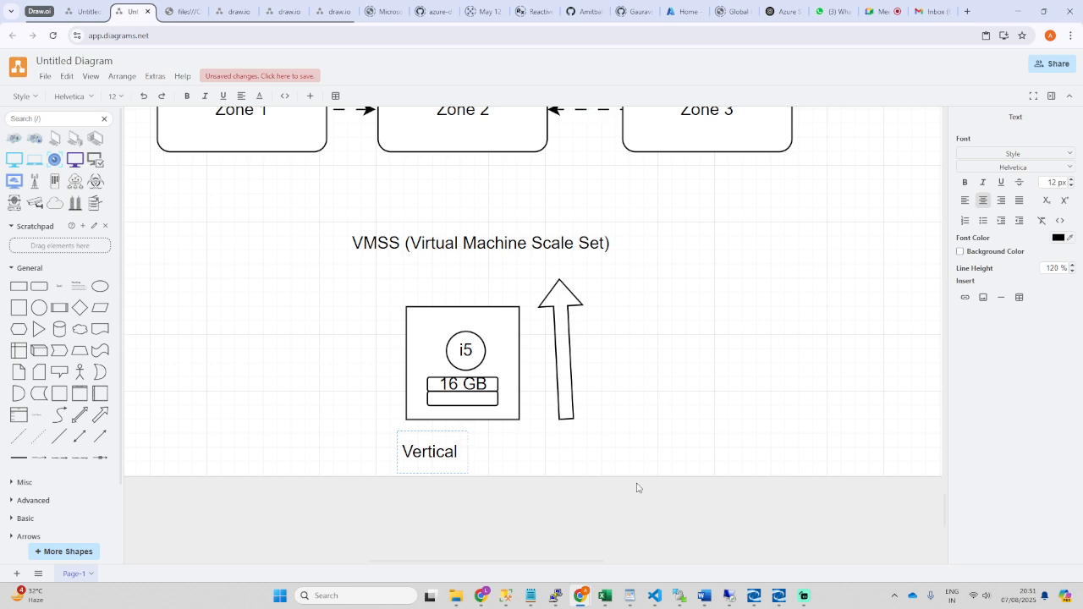
type("Scal")
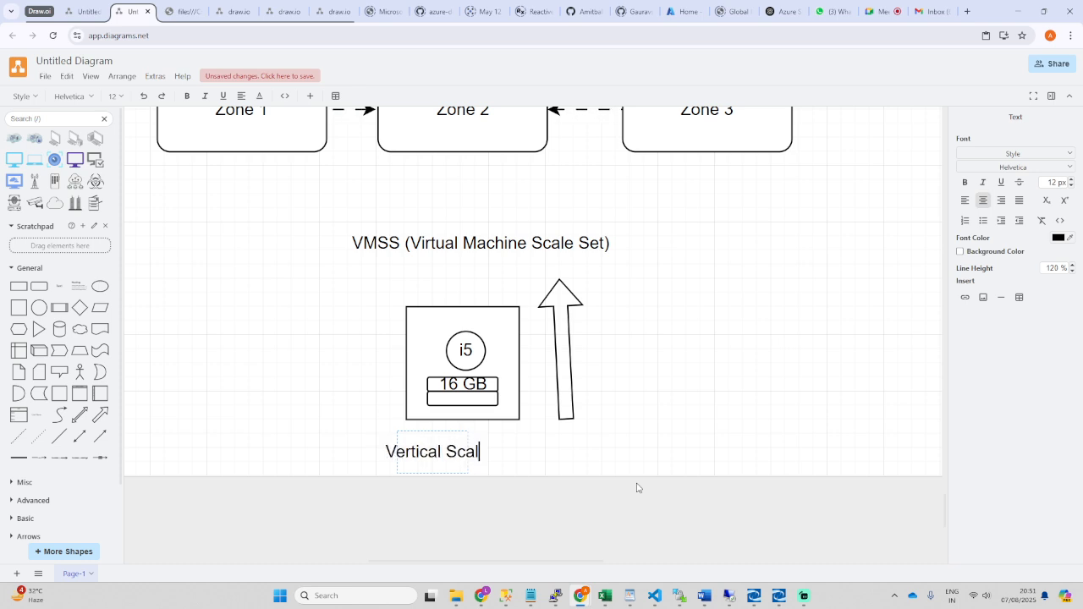
type("ing")
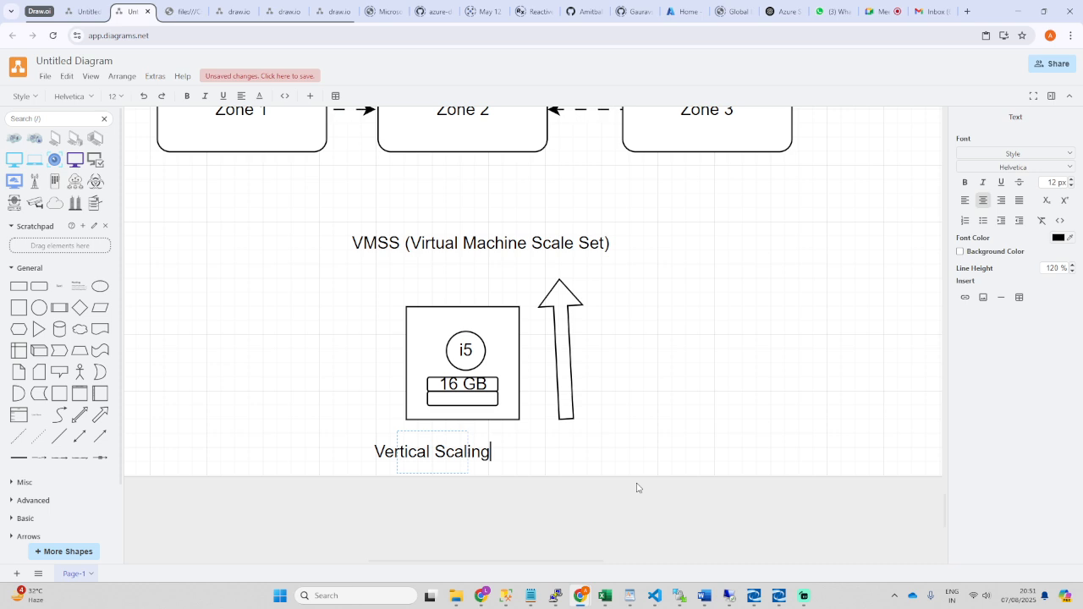
left_click(649, 477)
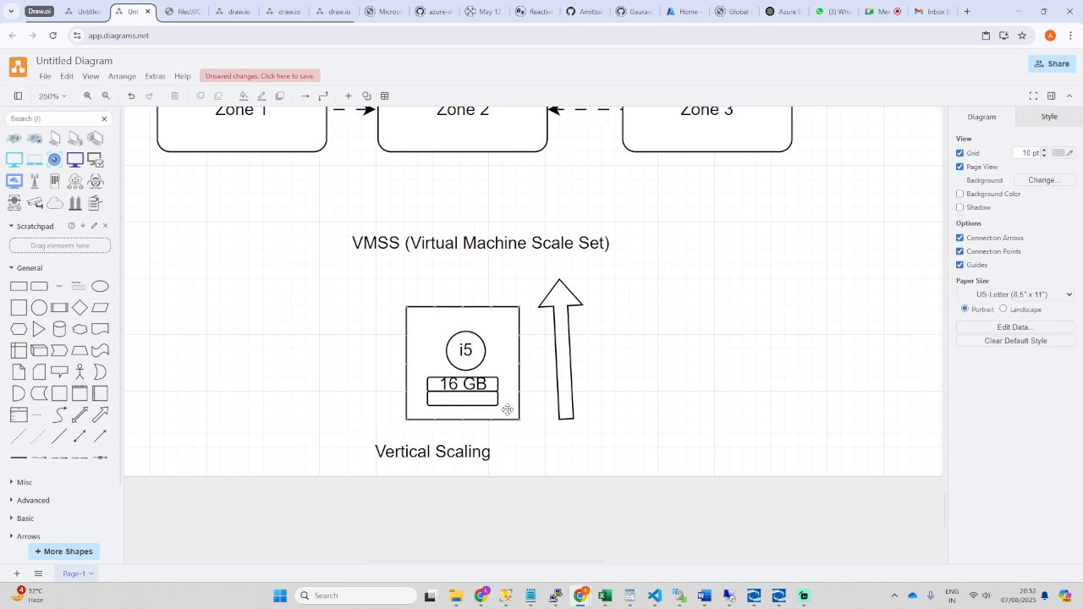
left_click(448, 352)
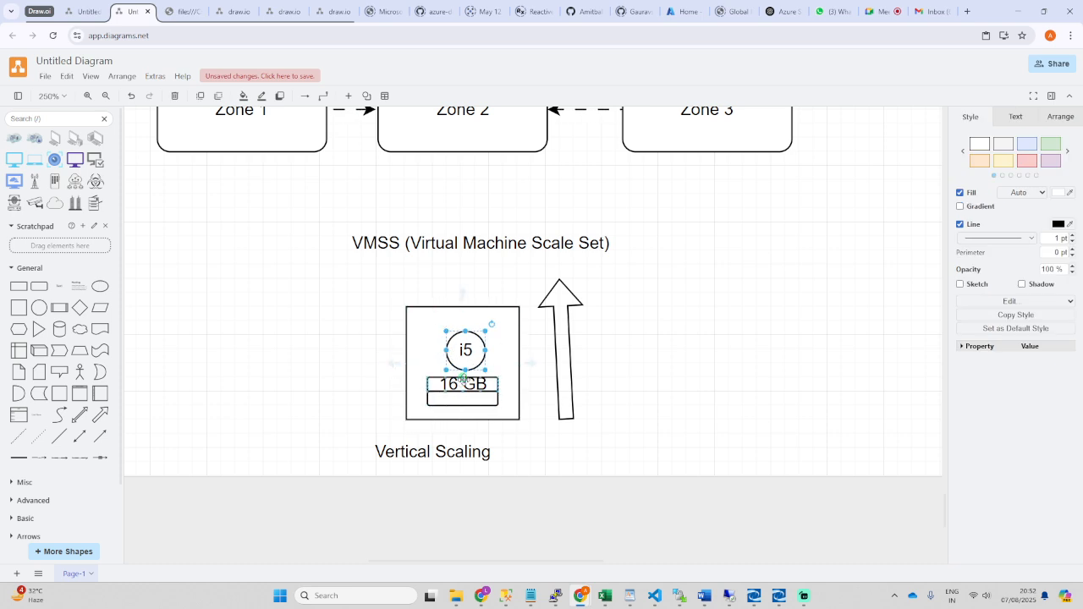
- Add a large circle to the right of the block arrow and place a same-size copy beside it at the same height
left_click_drag(39, 307, 695, 369)
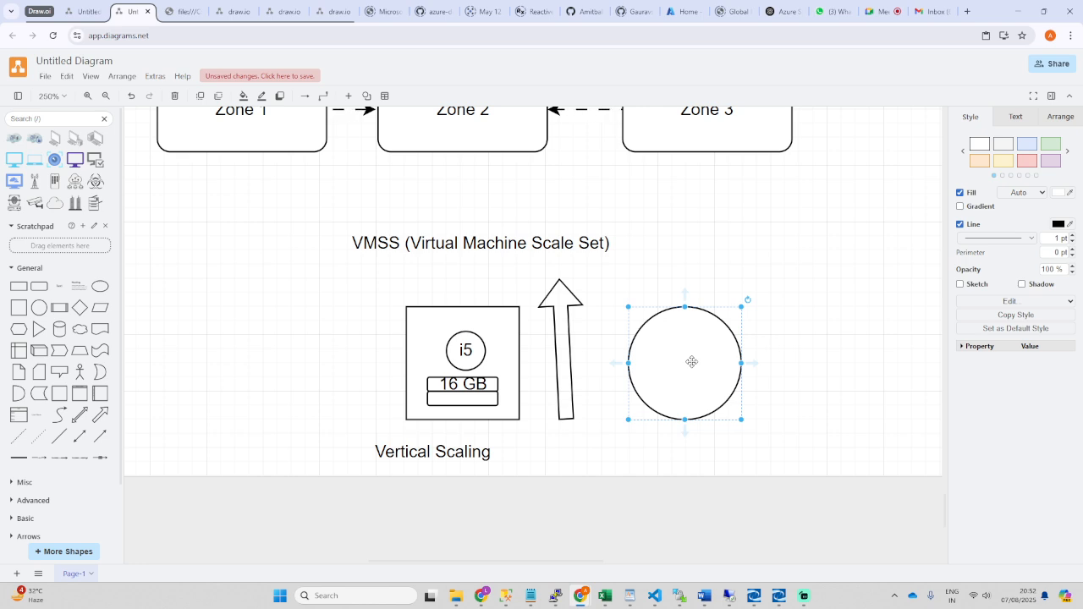
left_click_drag(692, 362, 806, 362)
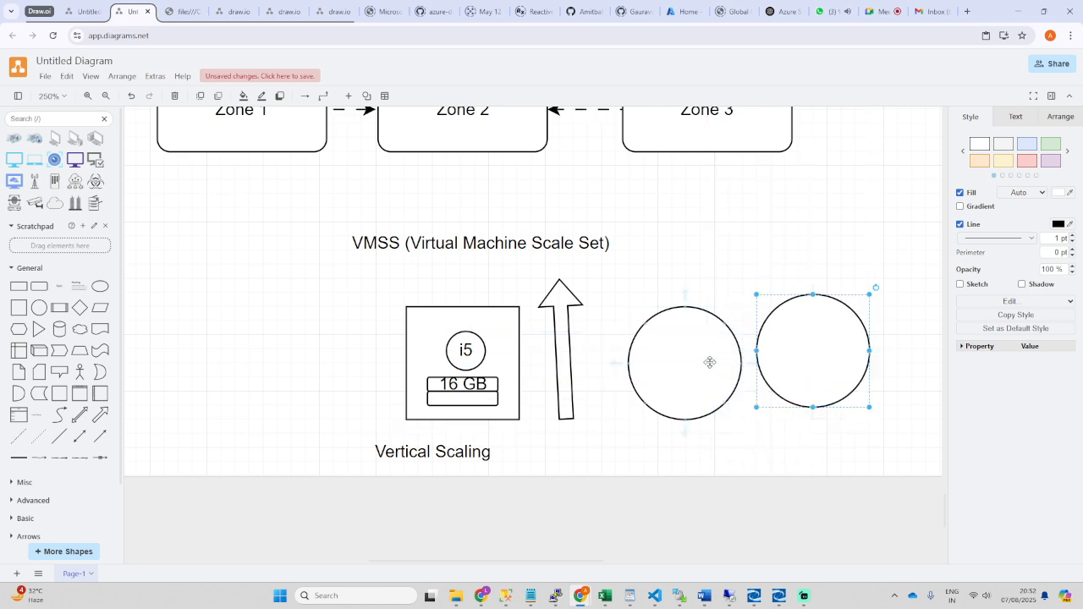
left_click(690, 357)
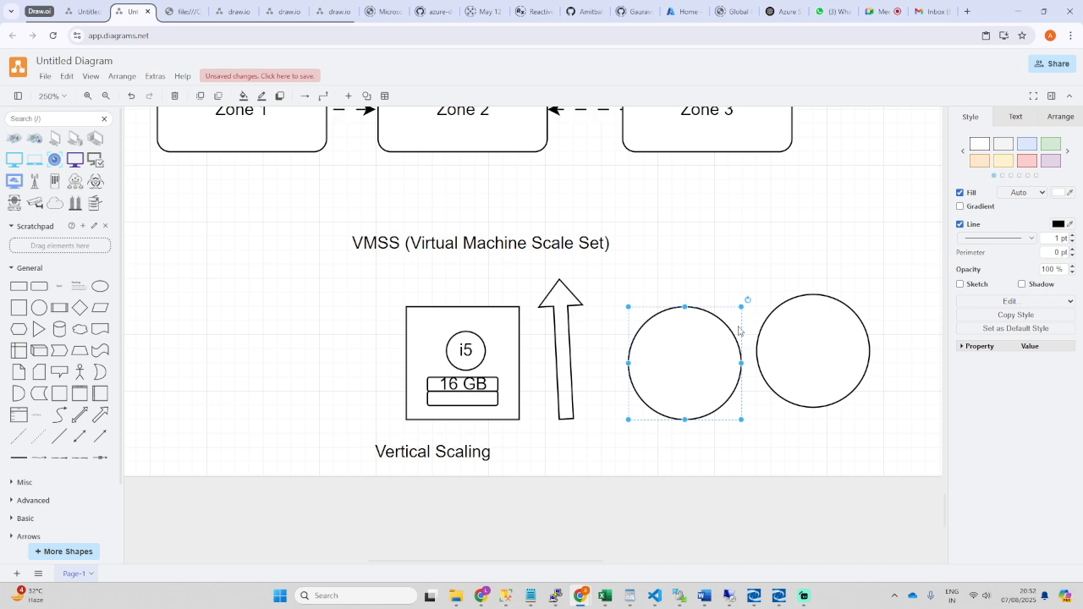
left_click(790, 336)
left_click_drag(790, 336, 798, 349)
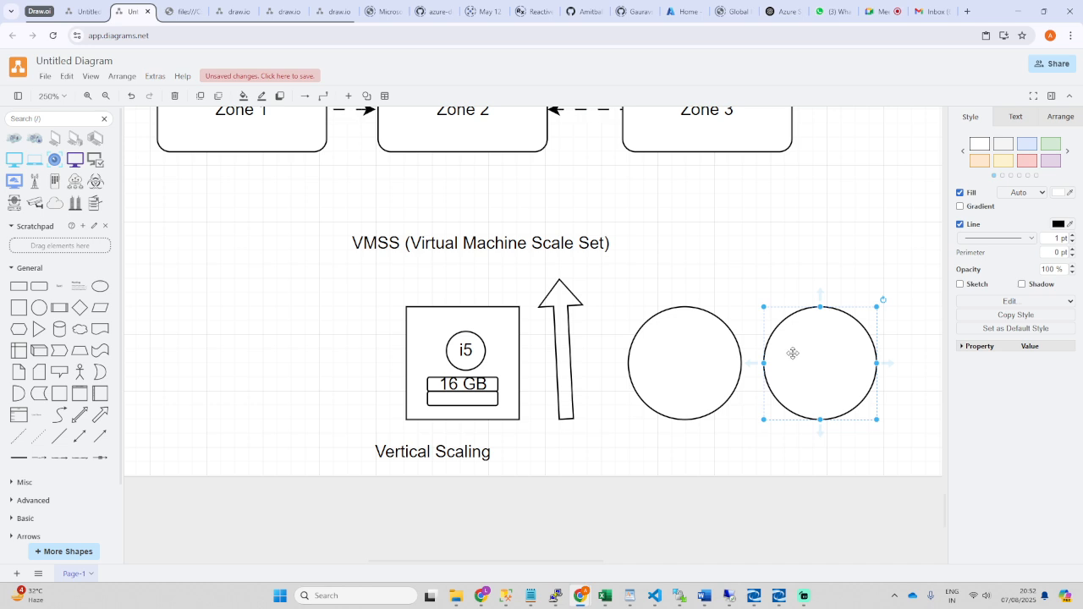
left_click(696, 370)
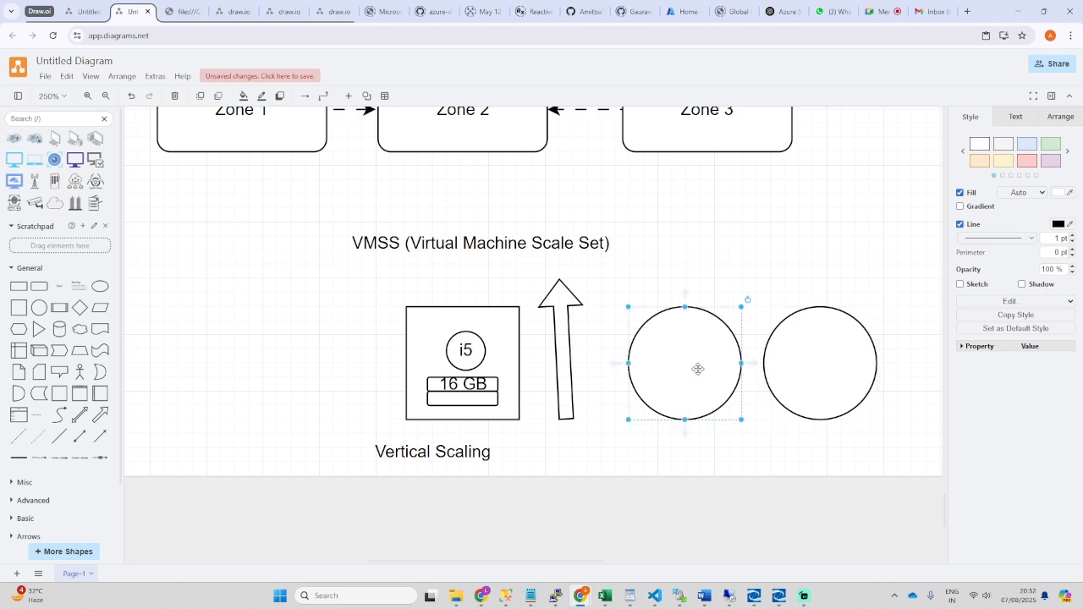
left_click(797, 371)
left_click(688, 369)
left_click(807, 369)
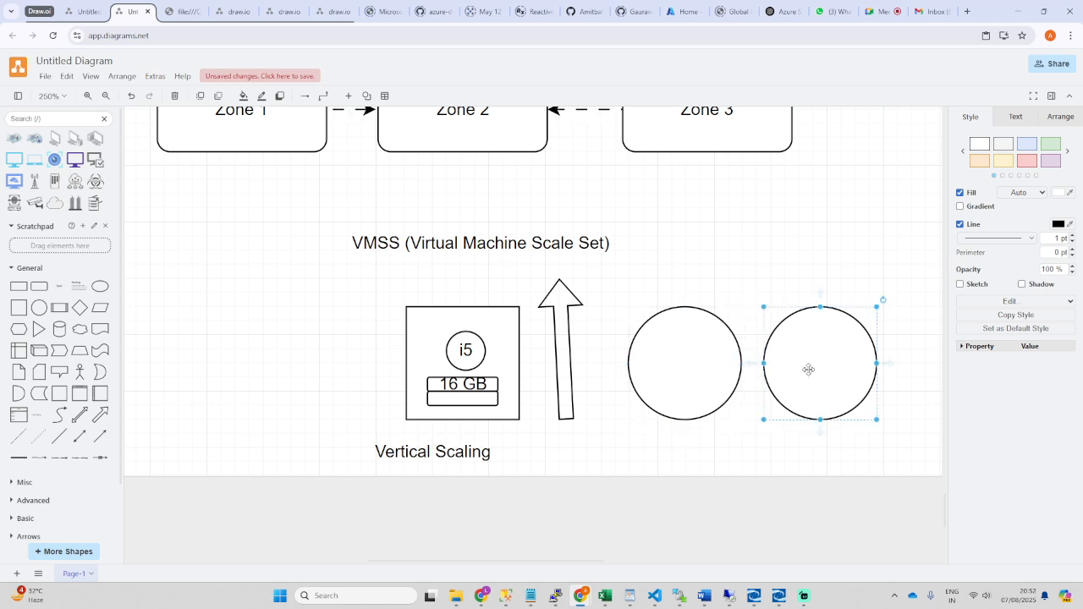
- Label the left large circle VM1 and the right one VM2
left_click(682, 370)
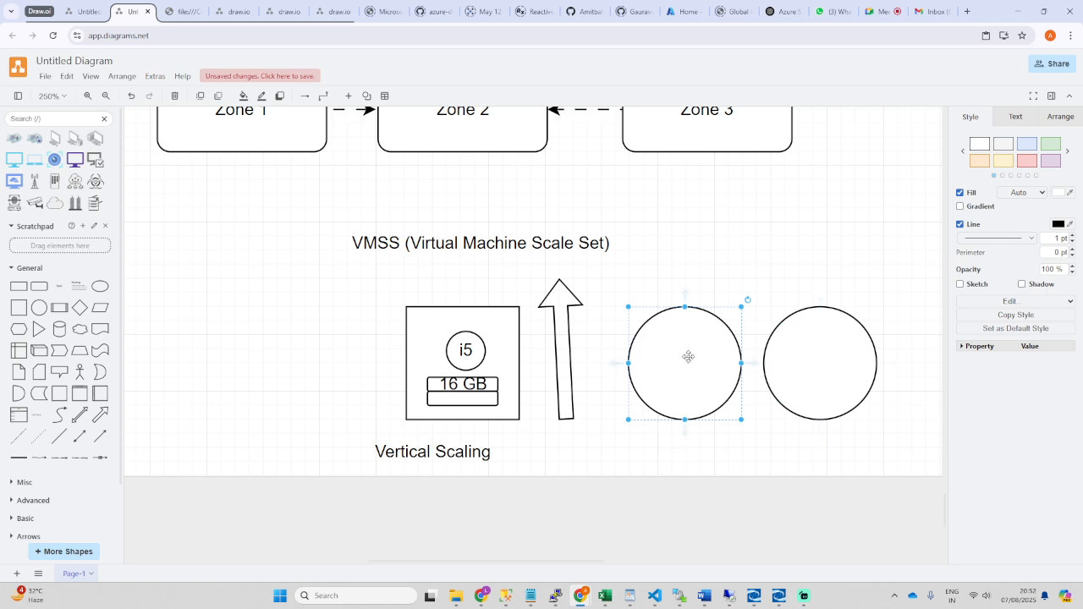
double_click(679, 361)
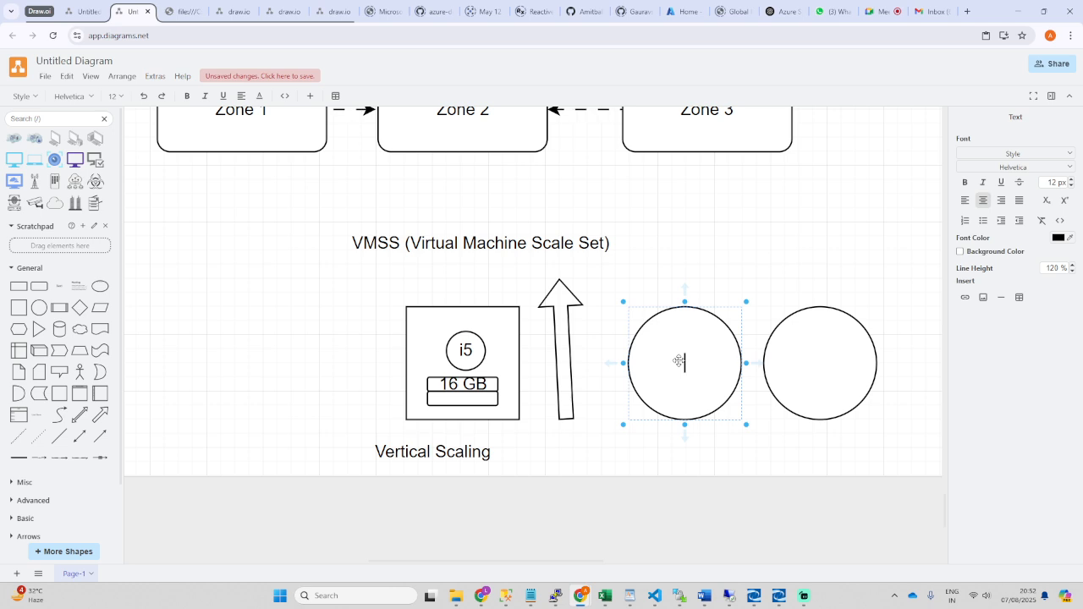
type("VM1")
left_click(691, 390)
left_click(799, 369)
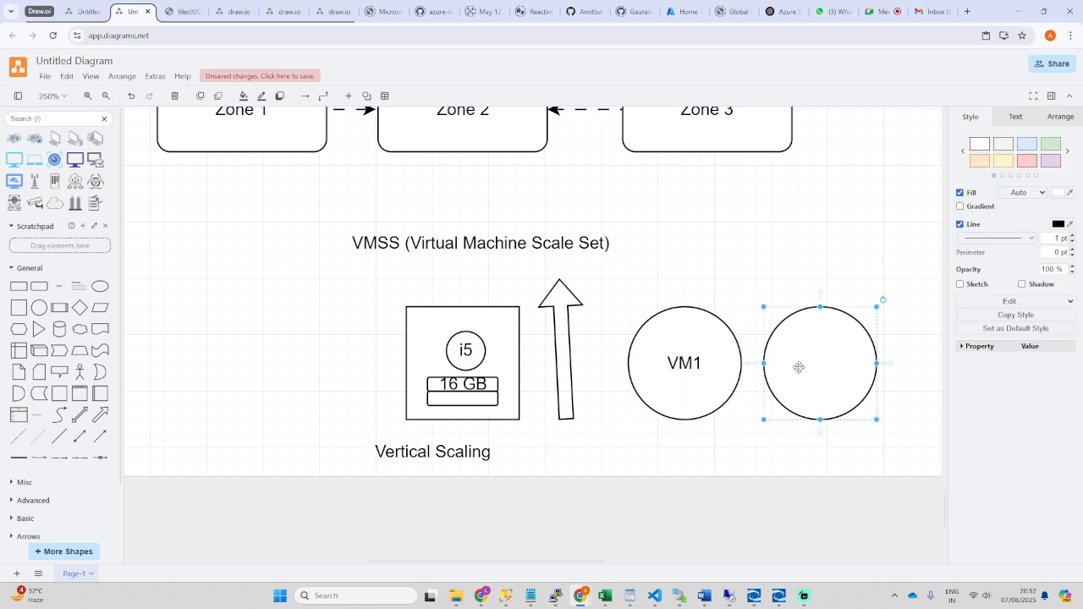
double_click(828, 355)
type("VM@")
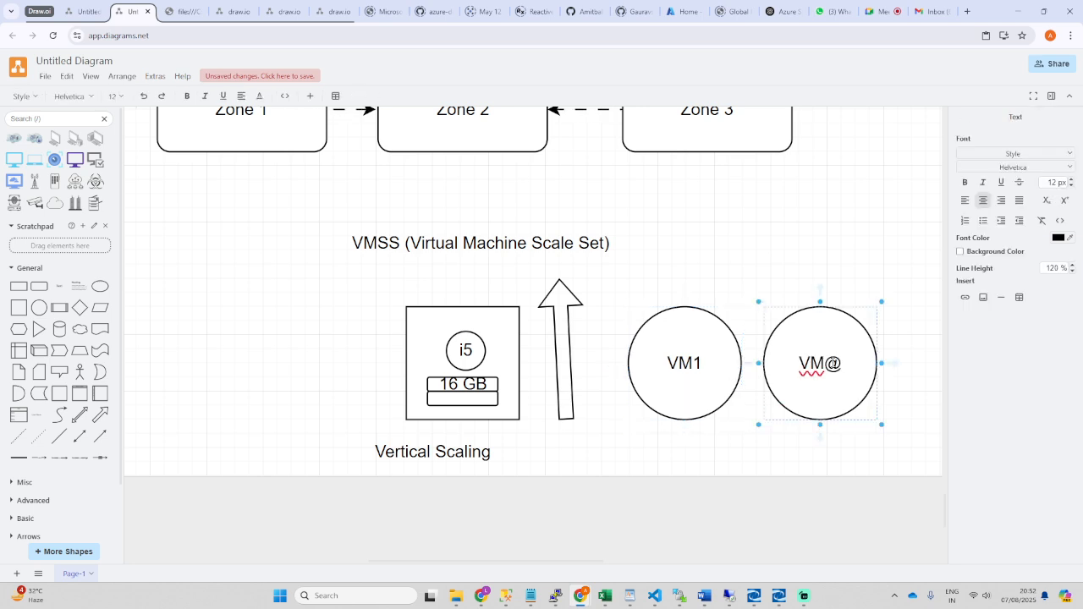
key("BackSpace")
type("2")
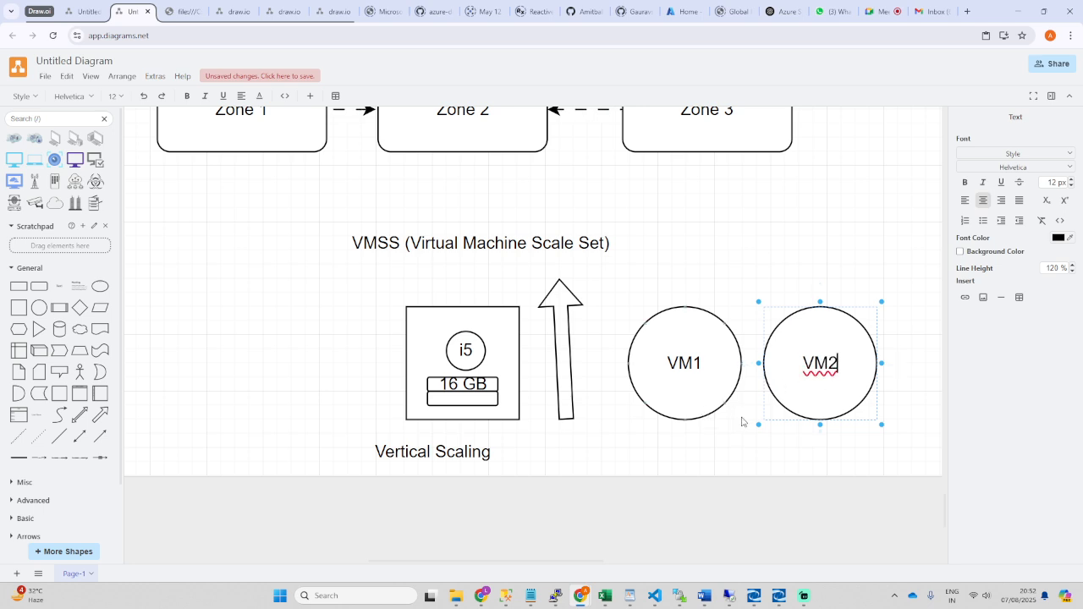
left_click(685, 382)
left_click(795, 383)
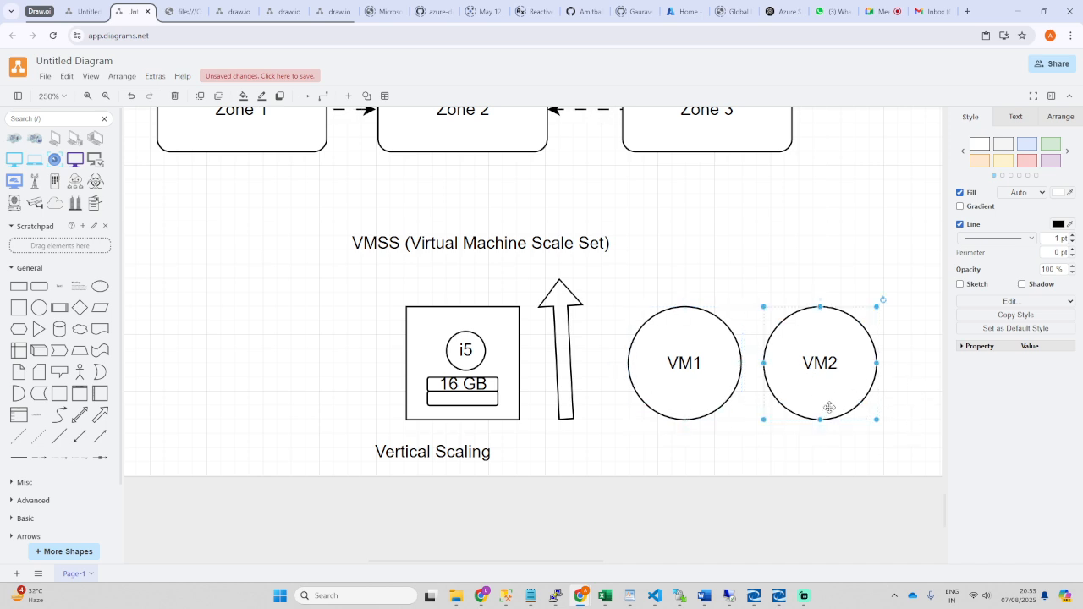
left_click(680, 390)
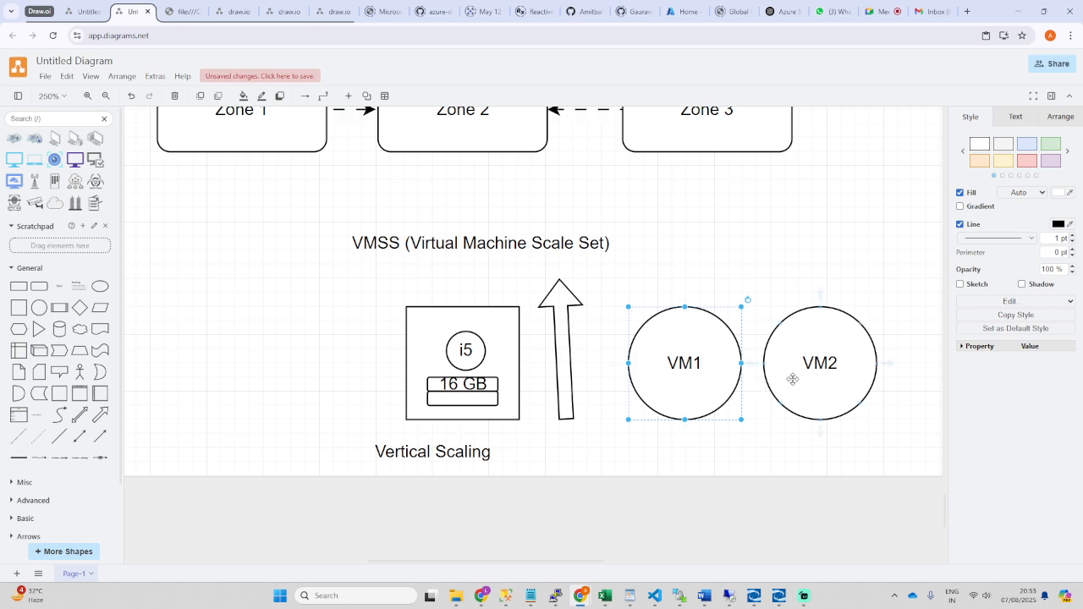
- Move the "Vertical Scaling" label up against the square and place a copy of it below the two VM circles
left_click_drag(425, 462, 432, 451)
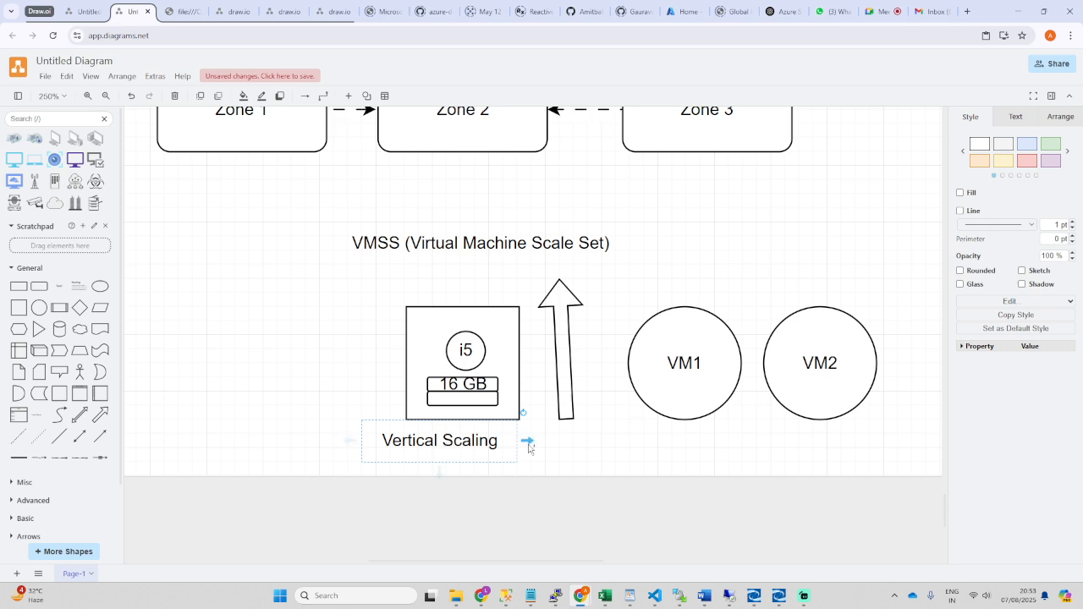
left_click_drag(453, 438, 731, 452)
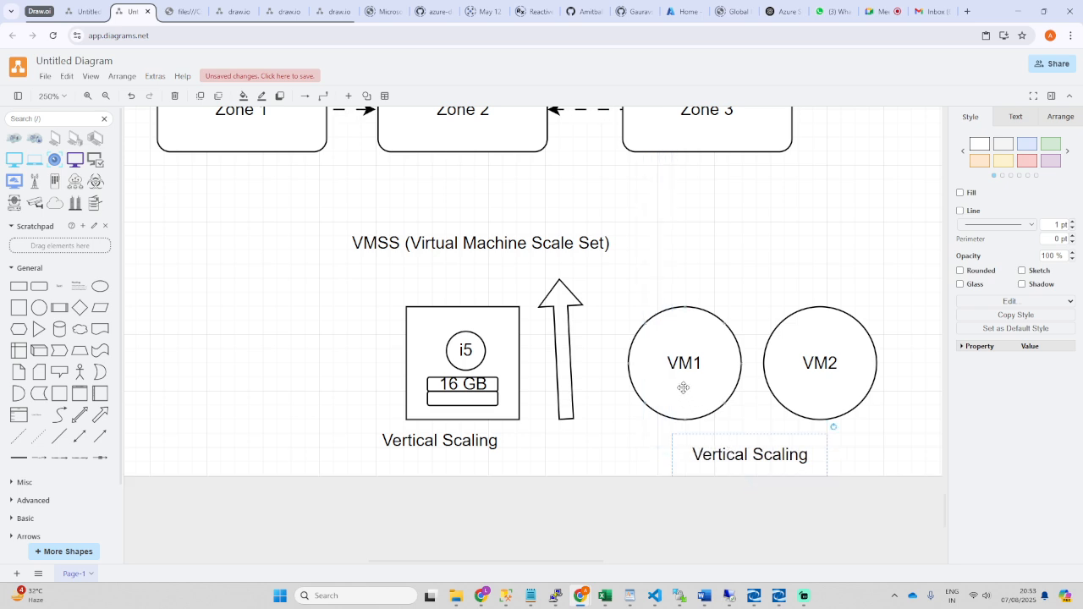
left_click(683, 386)
left_click(828, 381)
- Change the text of the copied label below the VM circles to "Horizontal Scaling"
double_click(726, 456)
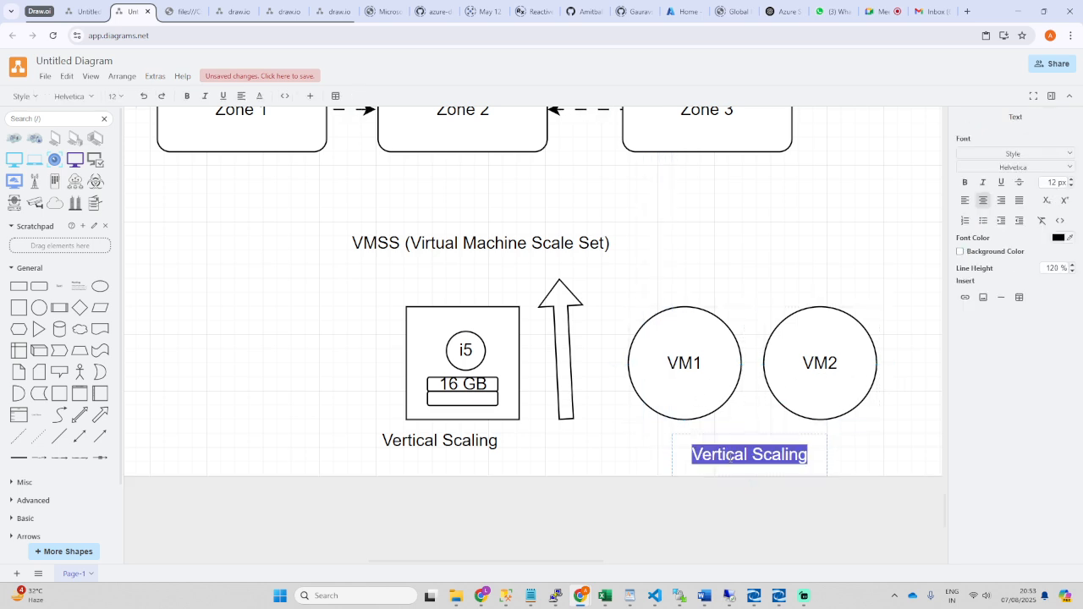
left_click(747, 455)
left_click_drag(747, 455, 692, 457)
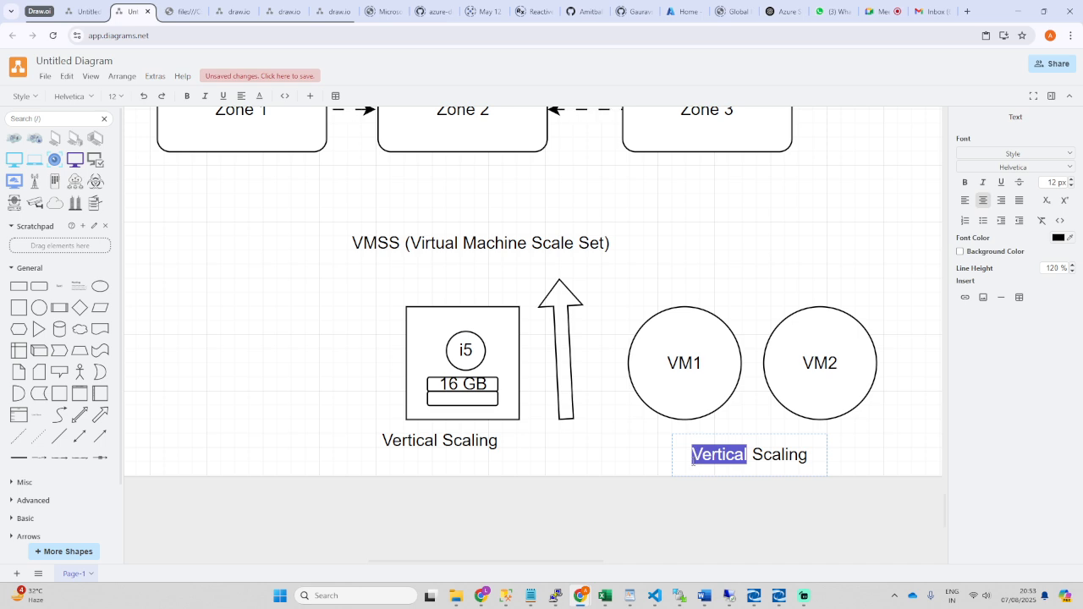
type("Hori")
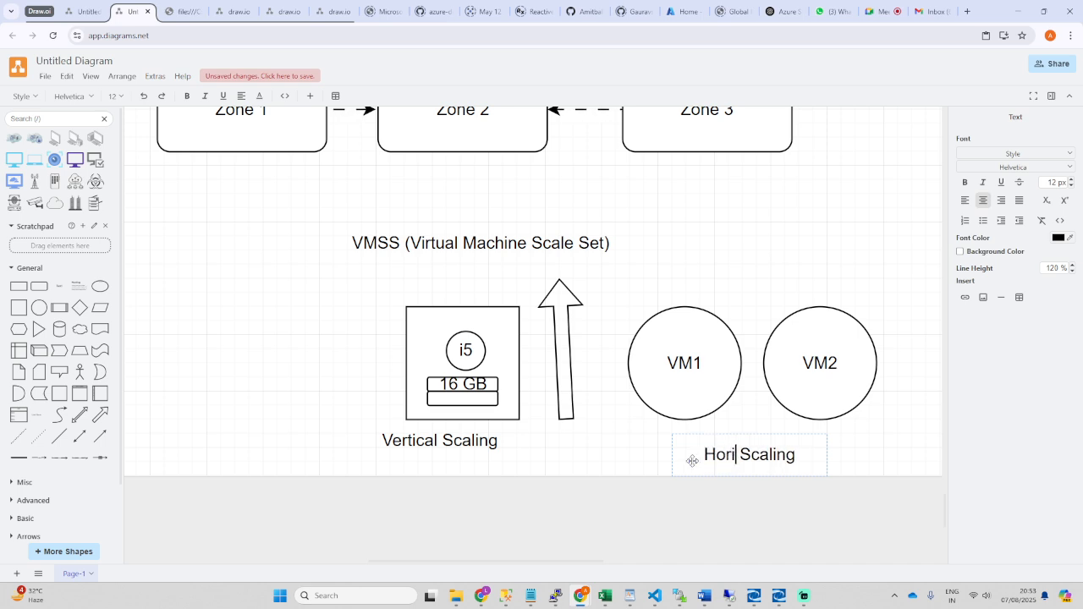
type("zon")
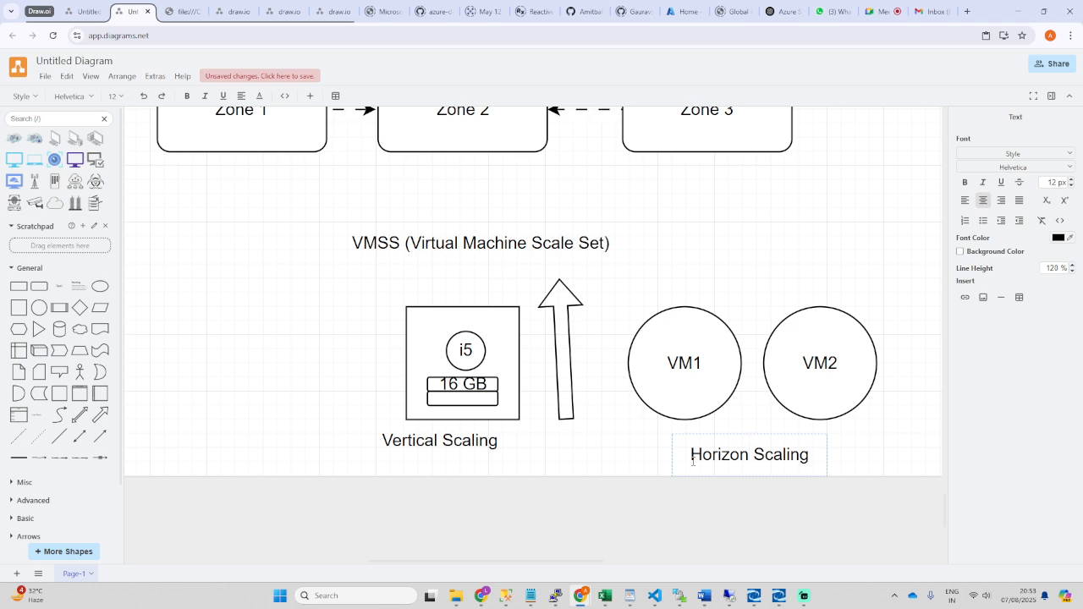
type("tal")
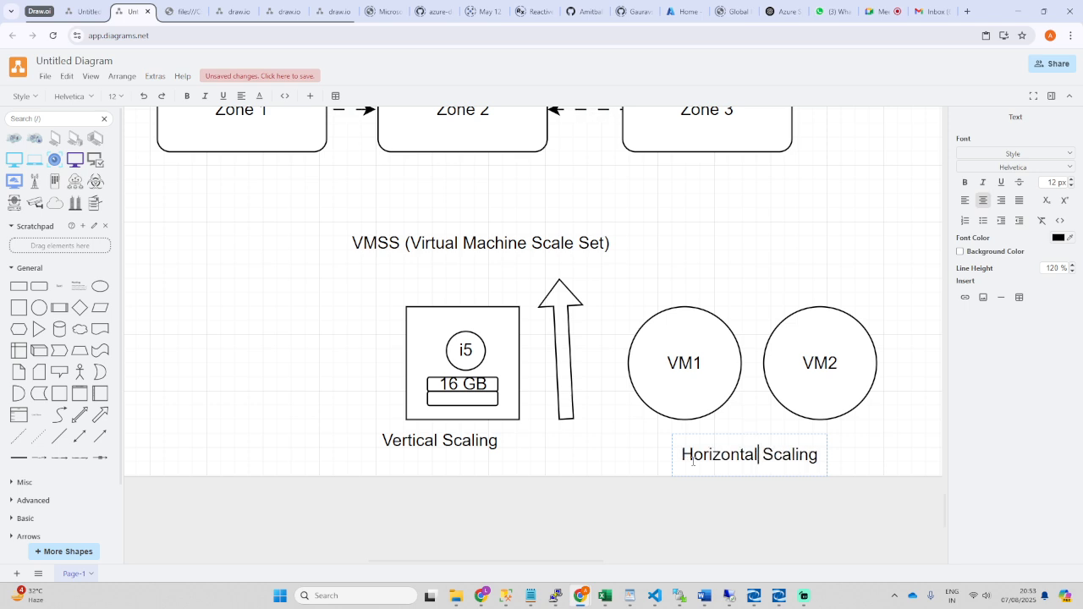
left_click(604, 454)
left_click(604, 454)
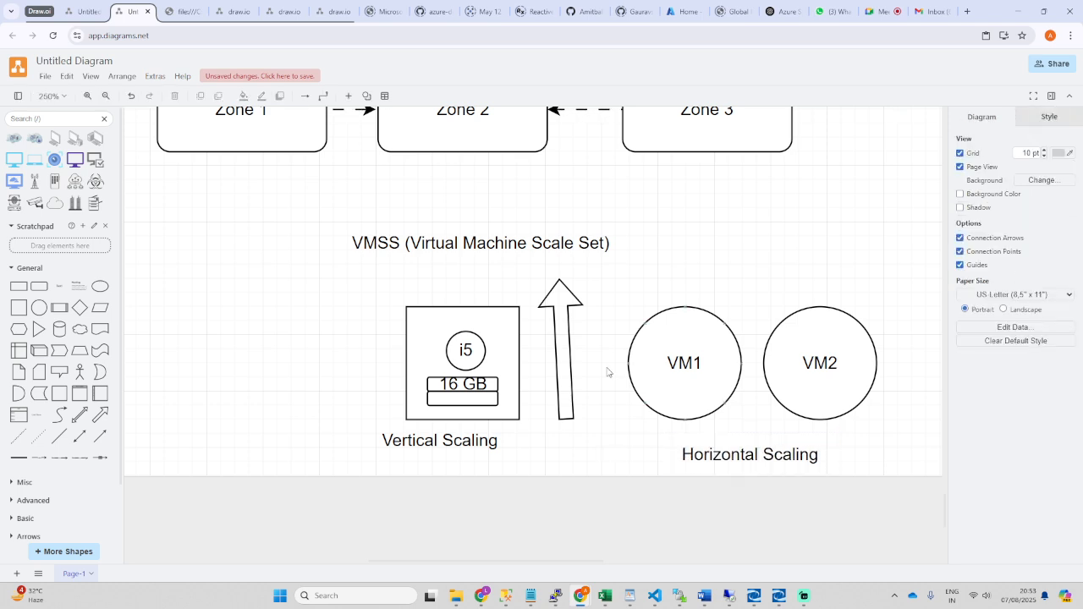
- Move the VM1 circle slightly to the right, closer to the VM2 circle
scroll(669, 413, "up", 1)
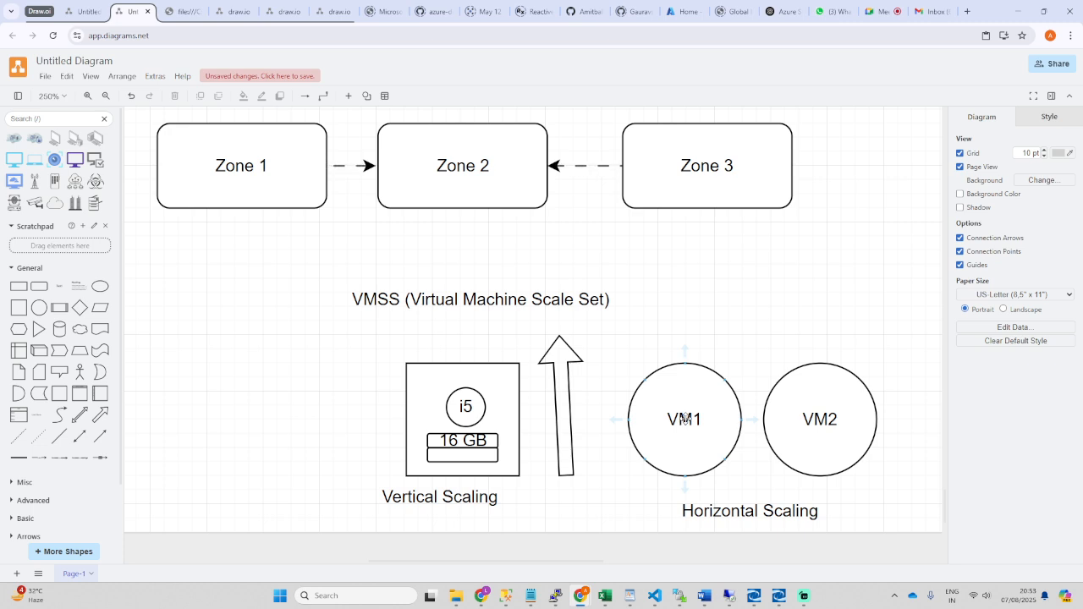
scroll(658, 444, "down", 1)
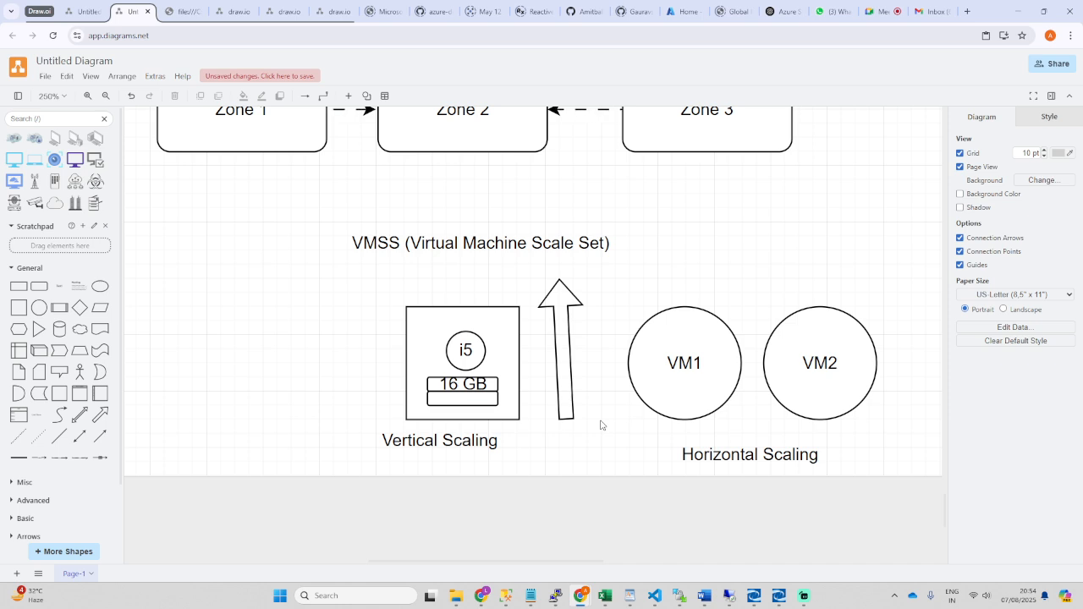
left_click_drag(667, 362, 683, 366)
left_click_drag(827, 370, 827, 378)
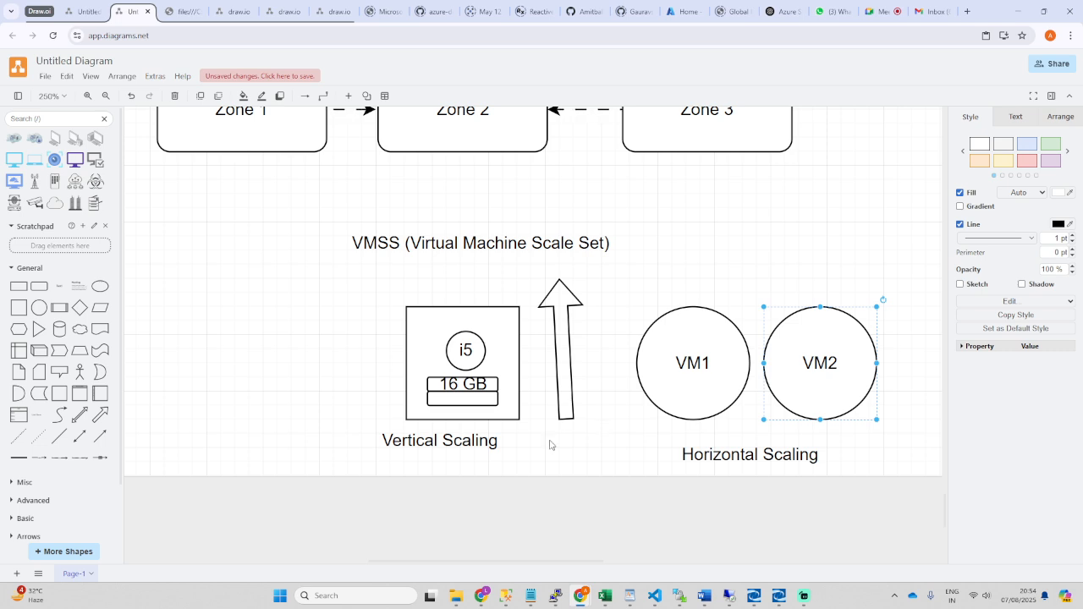
- Shift the "Vertical Scaling" label right, between the square and arrow, and raise the "Horizontal Scaling" label level with it
left_click_drag(457, 448, 502, 458)
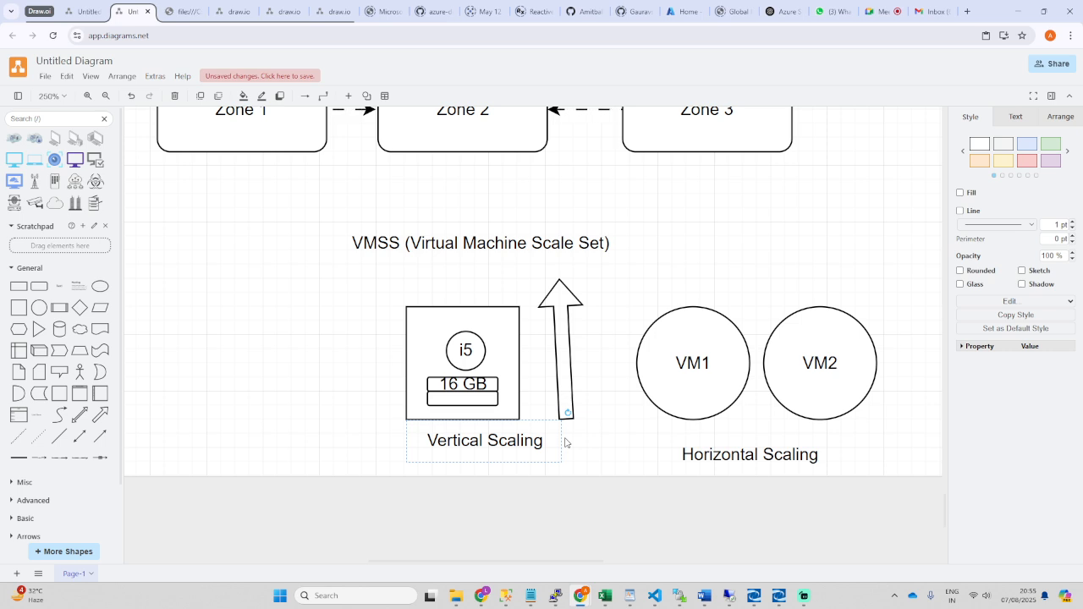
left_click_drag(486, 446, 500, 449)
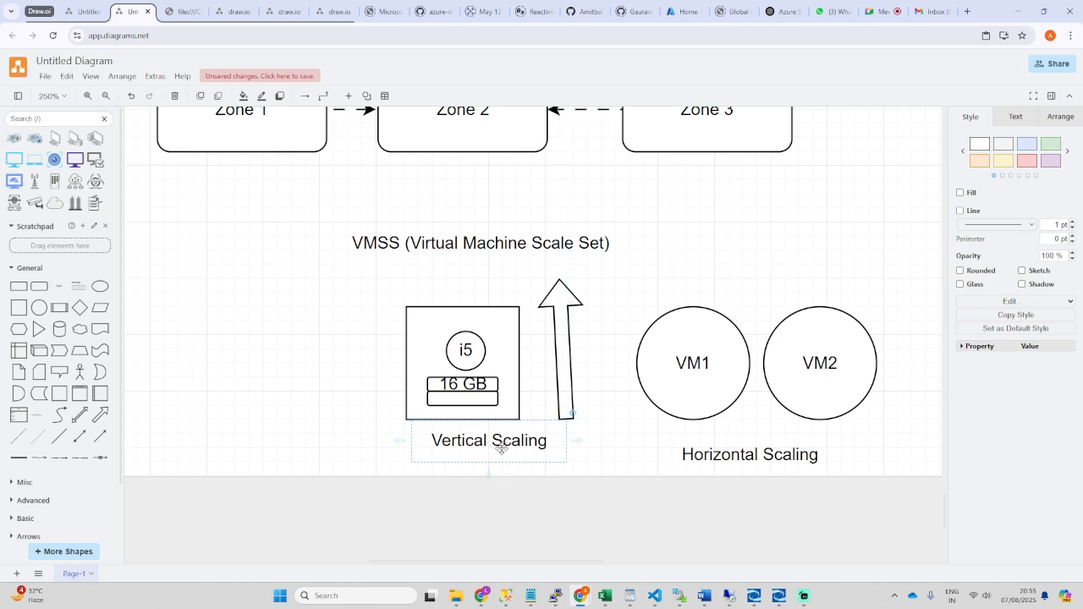
left_click_drag(761, 455, 751, 447)
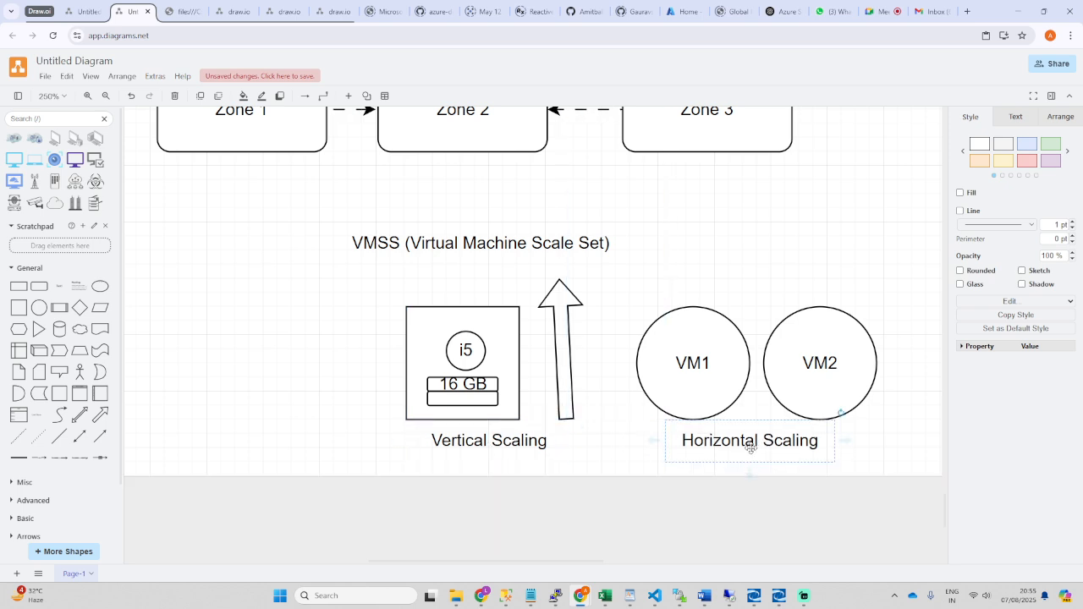
left_click(608, 453)
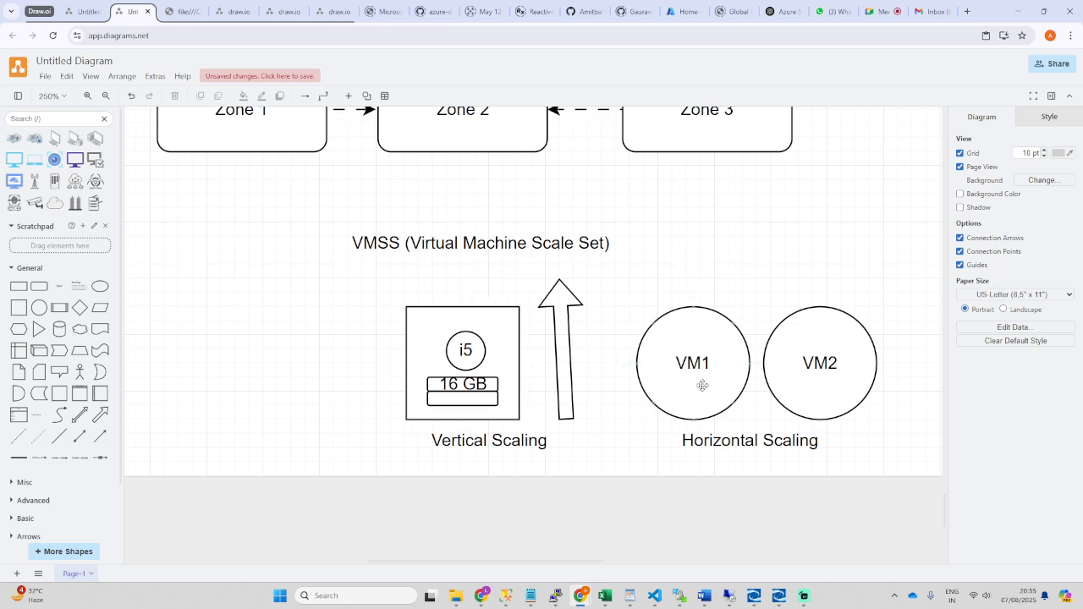
left_click(457, 444)
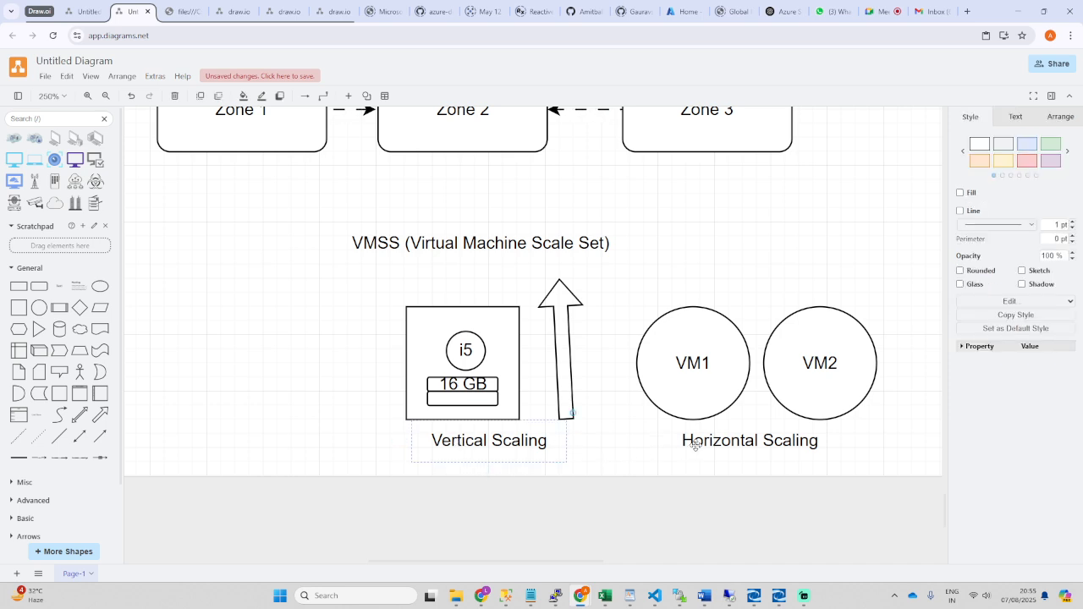
left_click(743, 445)
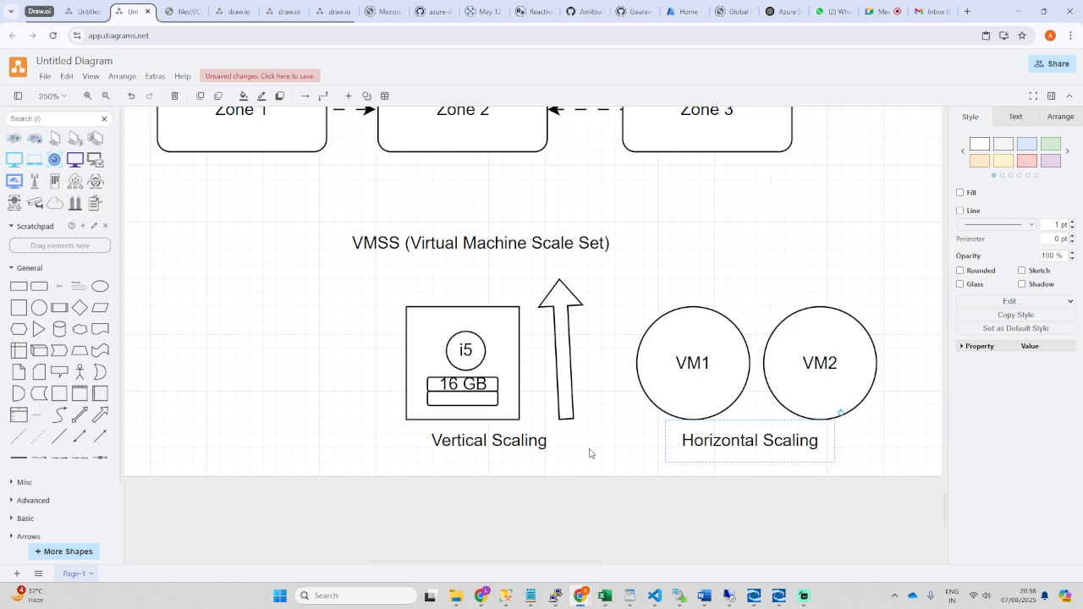
left_click(665, 390)
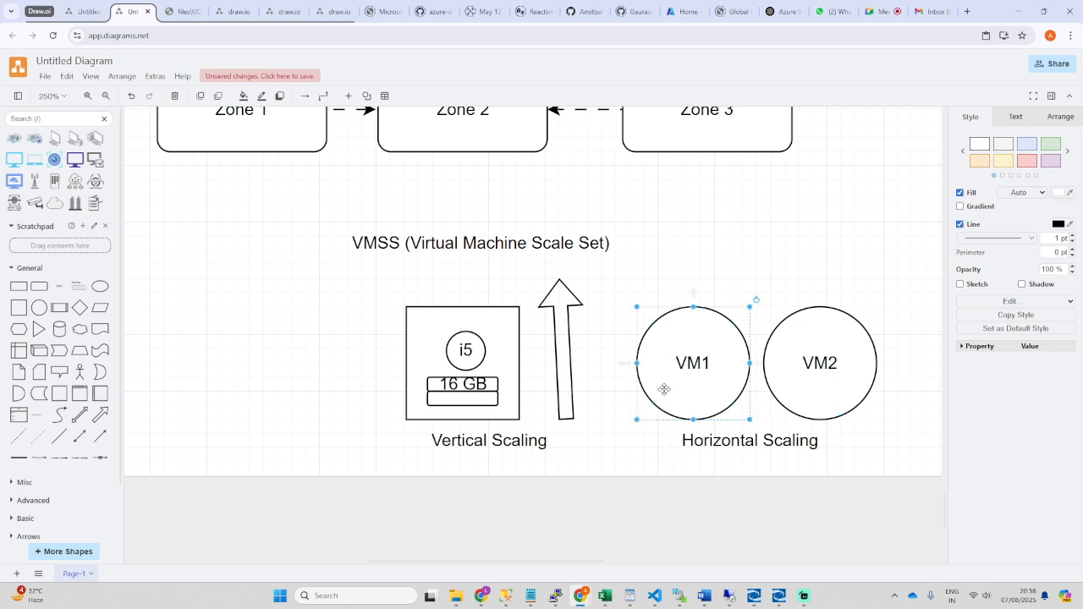
left_click(808, 376)
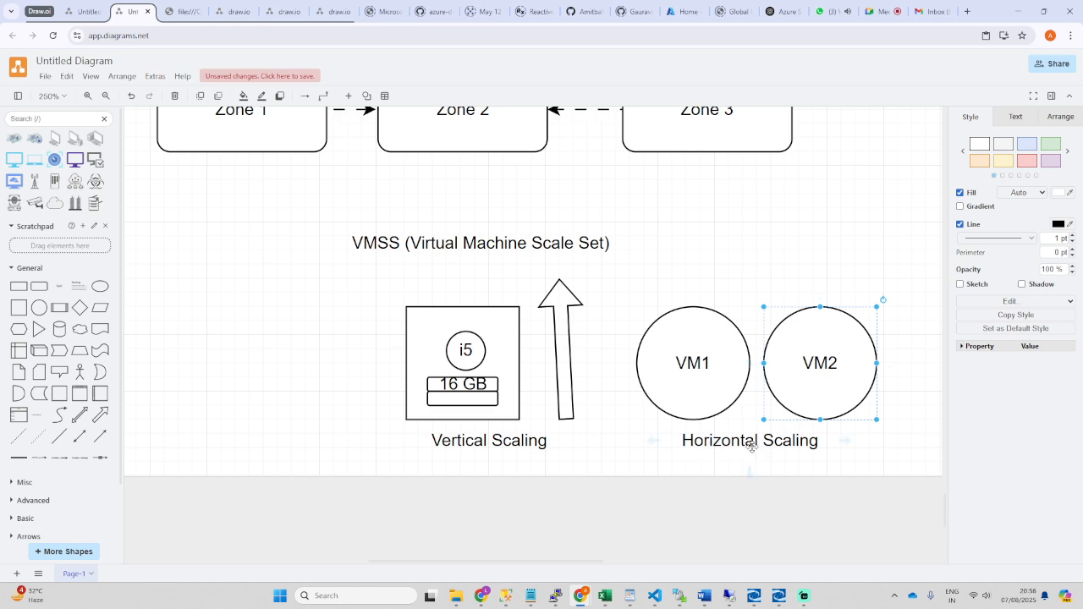
left_click(480, 354)
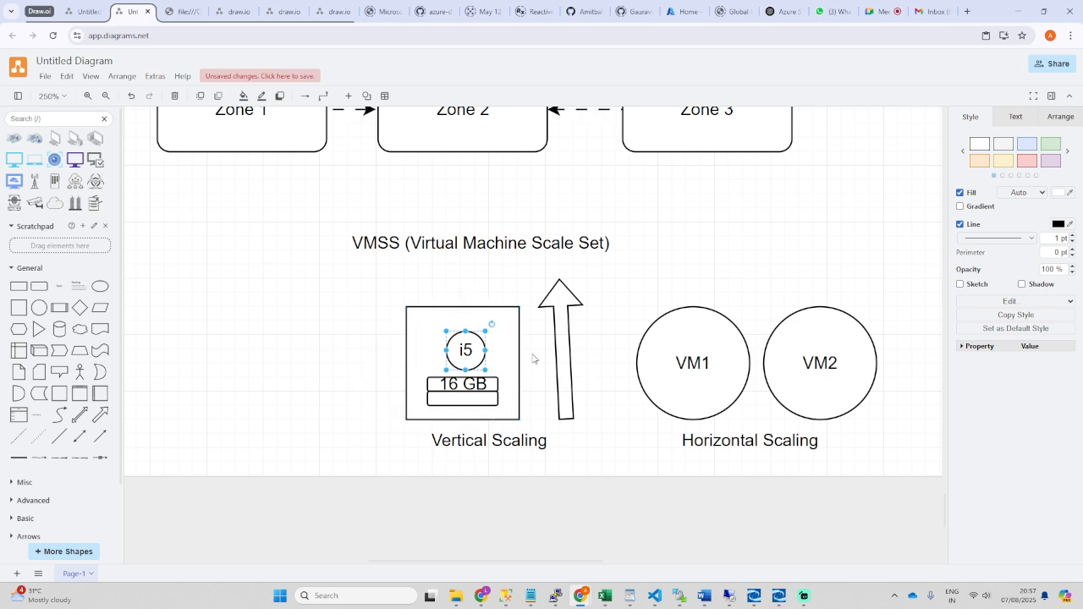
left_click(733, 449)
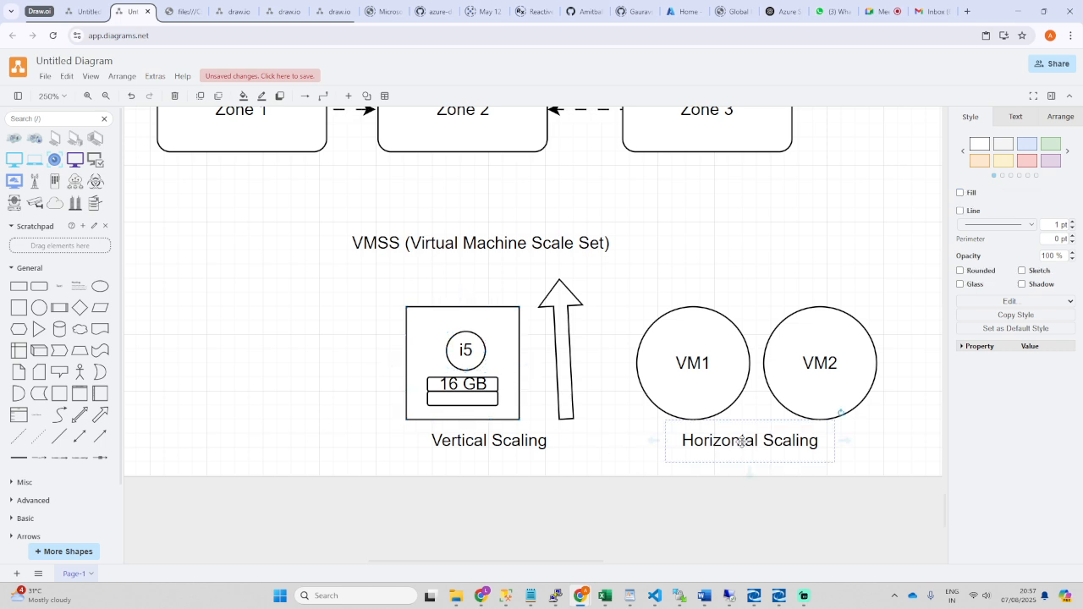
left_click(692, 376)
left_click(820, 382)
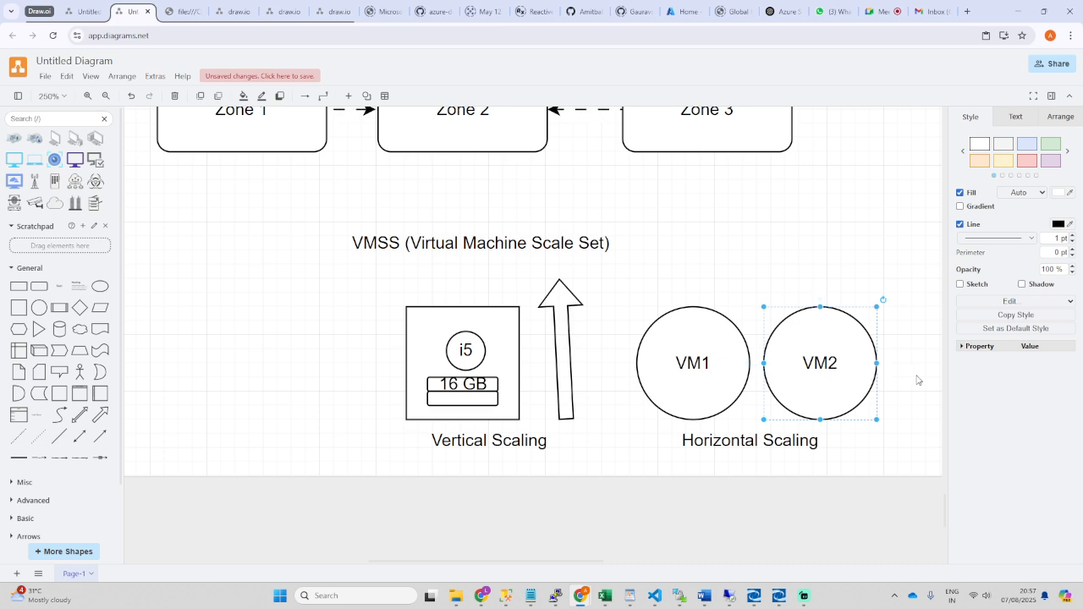
scroll(664, 387, "up", 3)
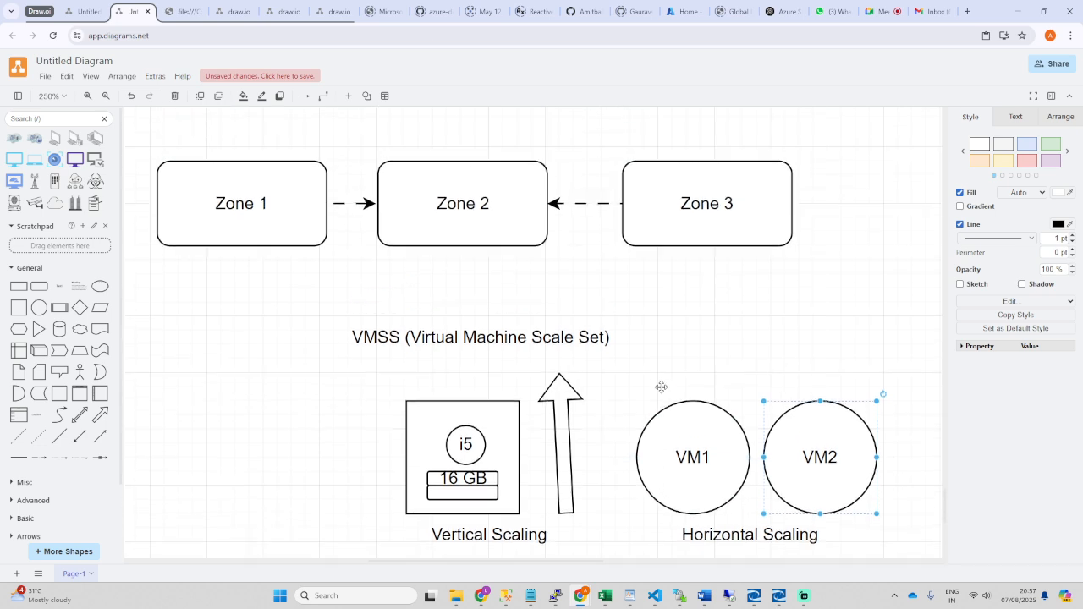
scroll(661, 388, "up", 1)
scroll(662, 389, "down", 4)
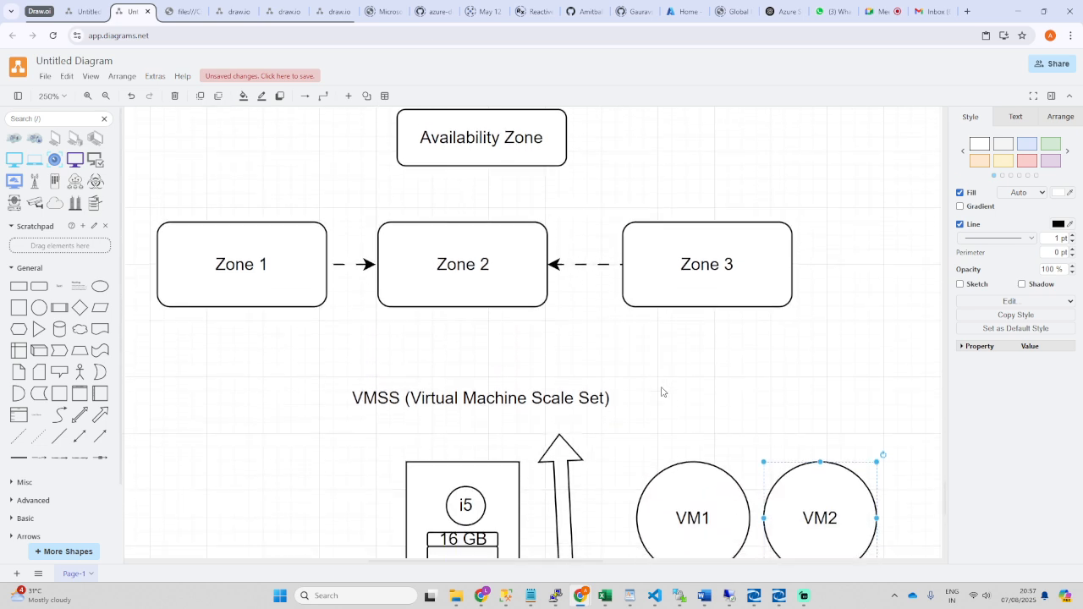
scroll(662, 392, "down", 2)
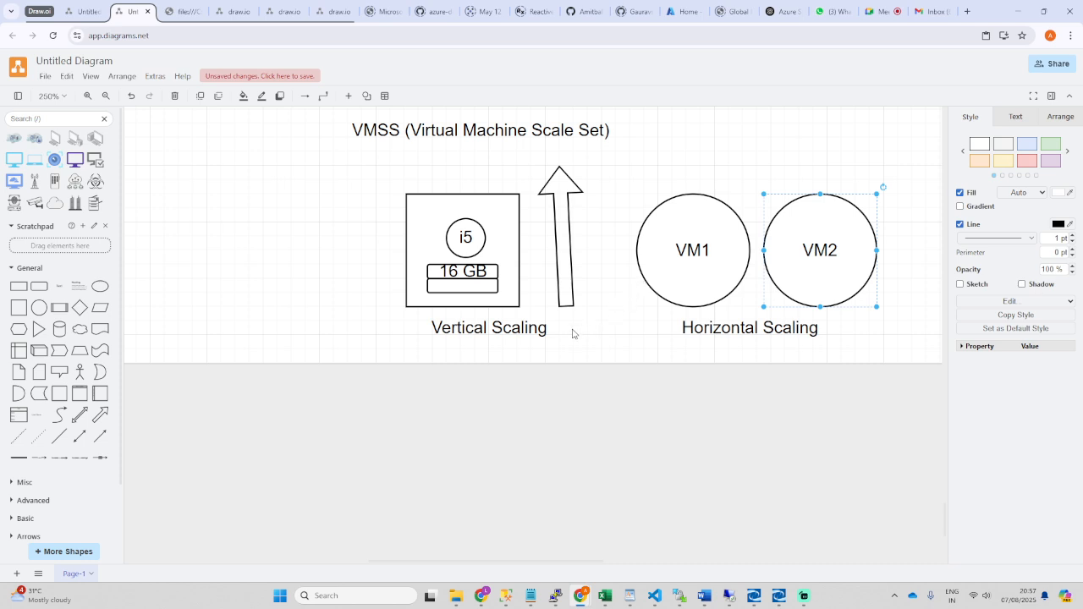
scroll(385, 268, "up", 3)
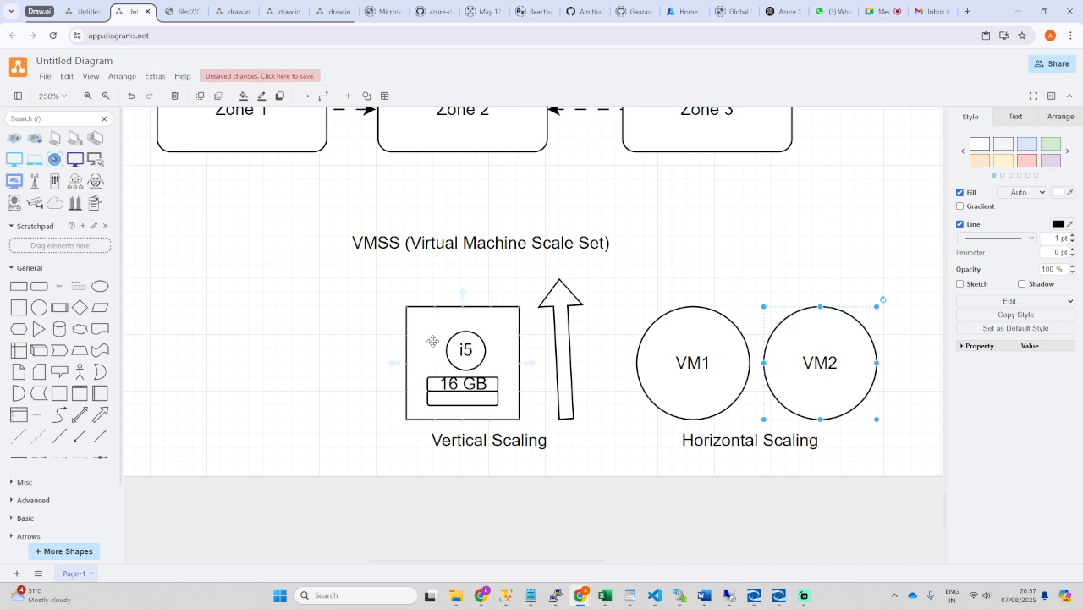
left_click(688, 387)
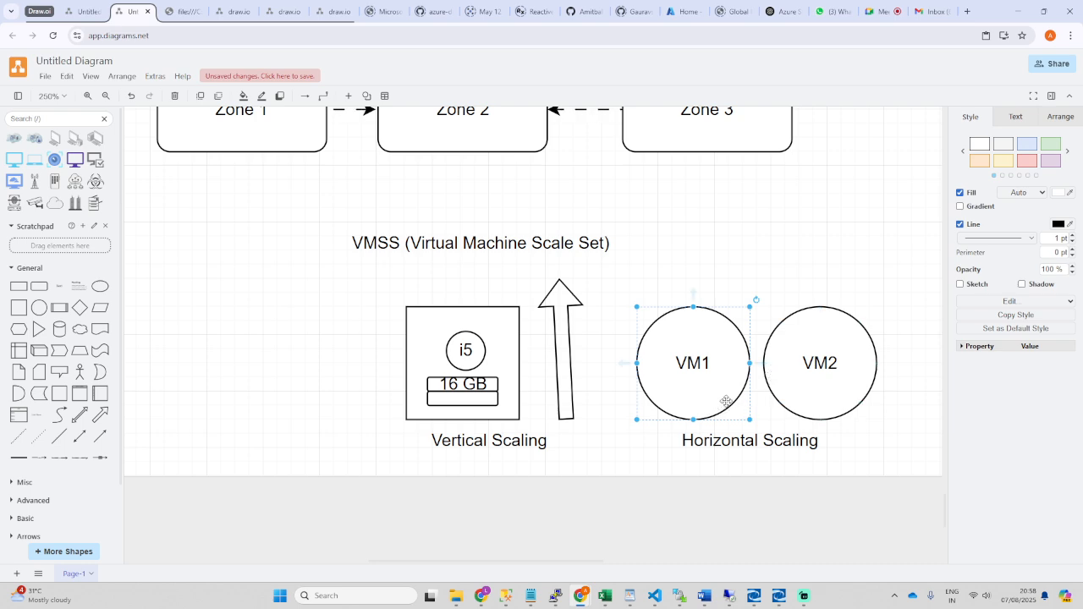
- Move the "VMSS (Virtual Machine Scale Set)" title slightly right so it sits centrally above the scaling illustrations
scroll(725, 403, "up", 1)
left_click(388, 300)
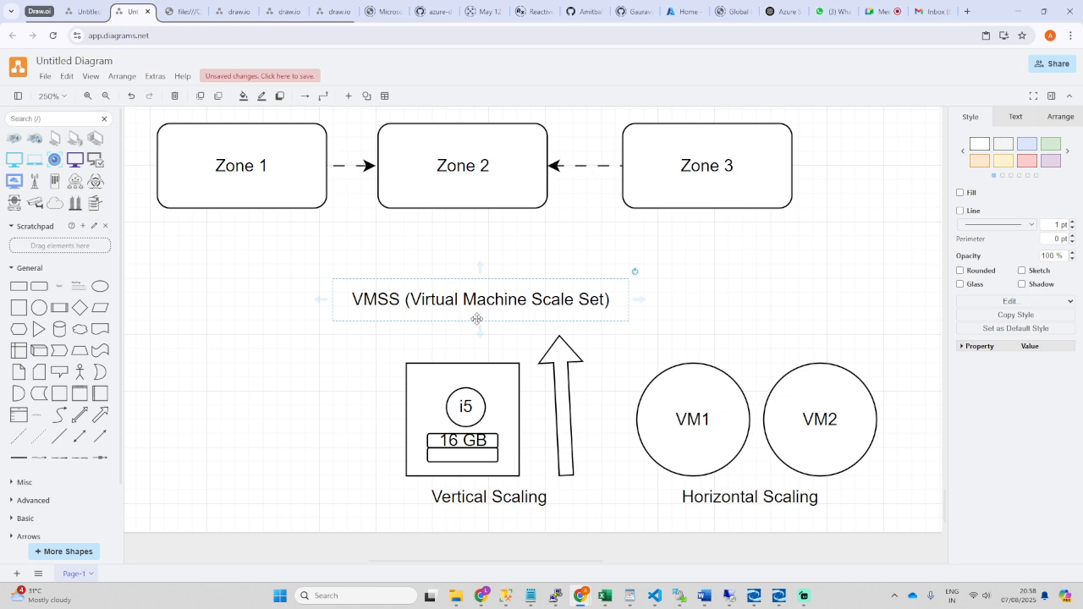
left_click_drag(442, 300, 500, 299)
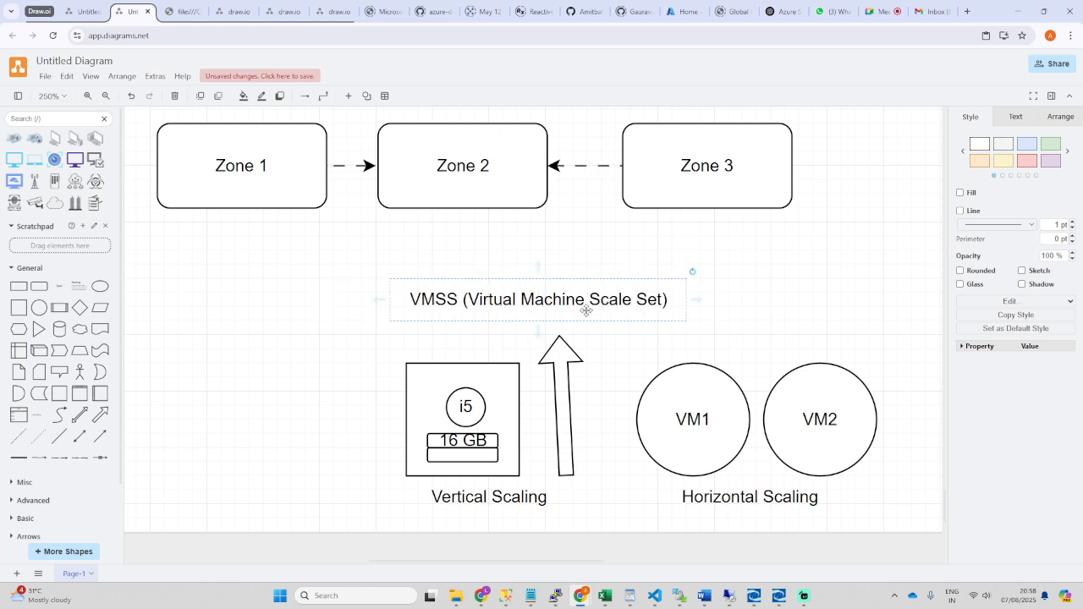
- Review the SLA table, the availability zone boxes and the vertical and horizontal scaling illustrations, including the VM1 and VM2 circles
scroll(535, 320, "down", 2)
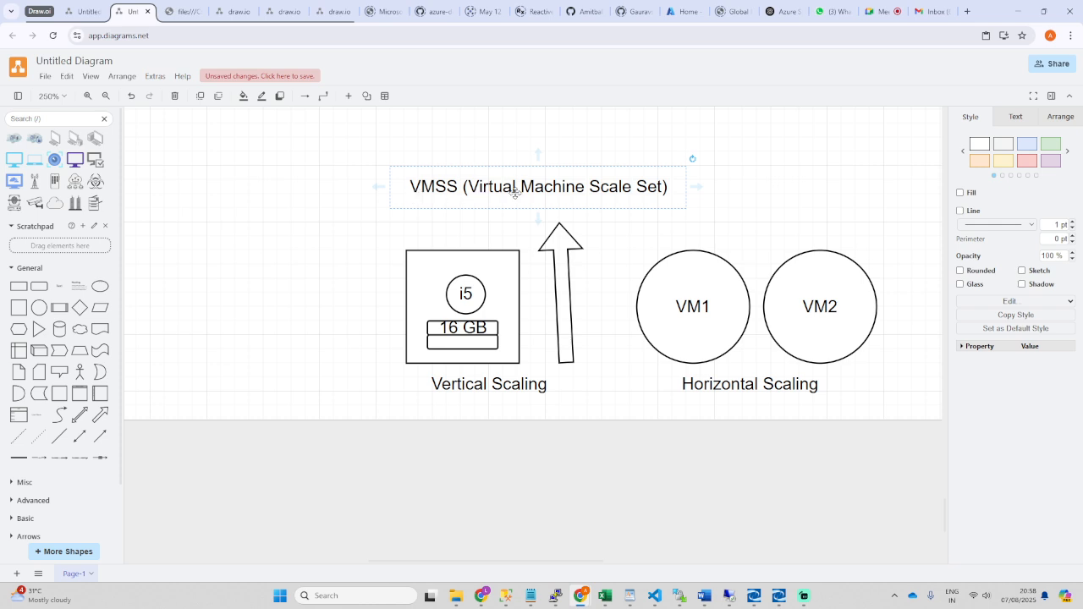
scroll(566, 395, "up", 5)
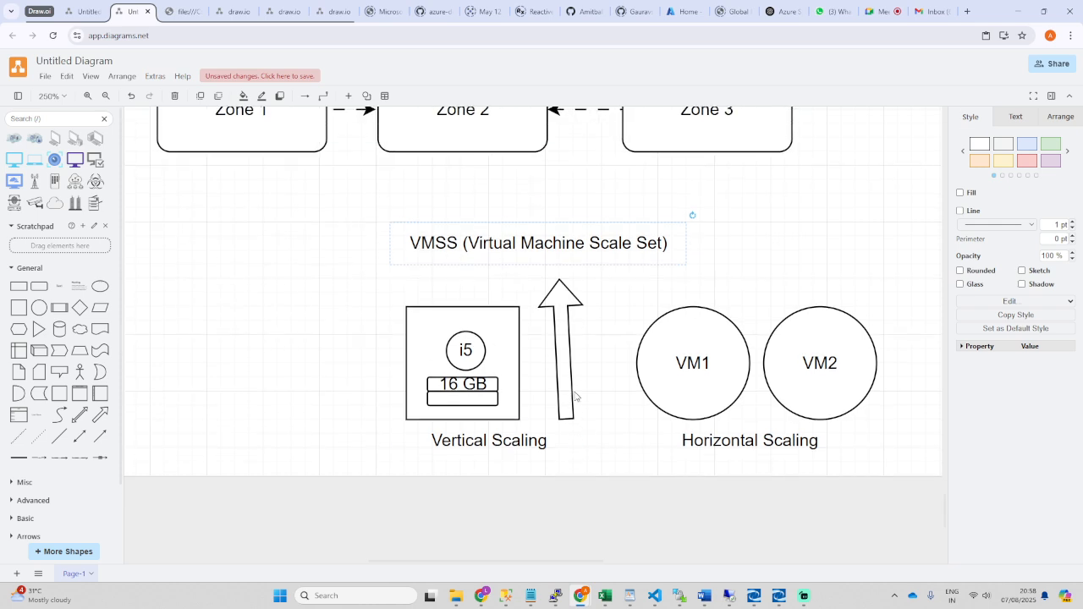
scroll(573, 392, "up", 2)
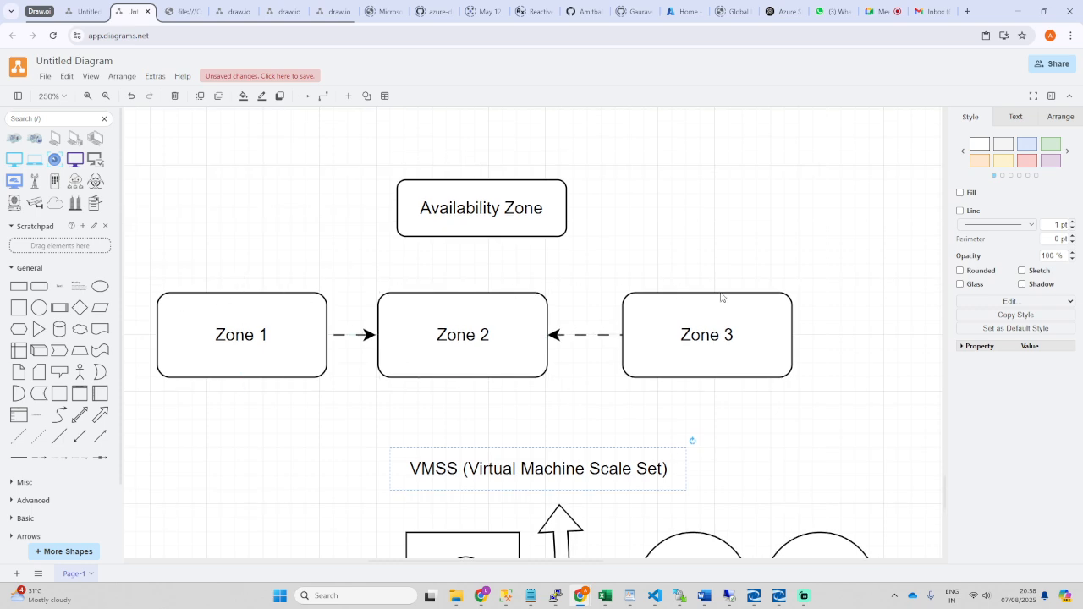
scroll(487, 394, "up", 4)
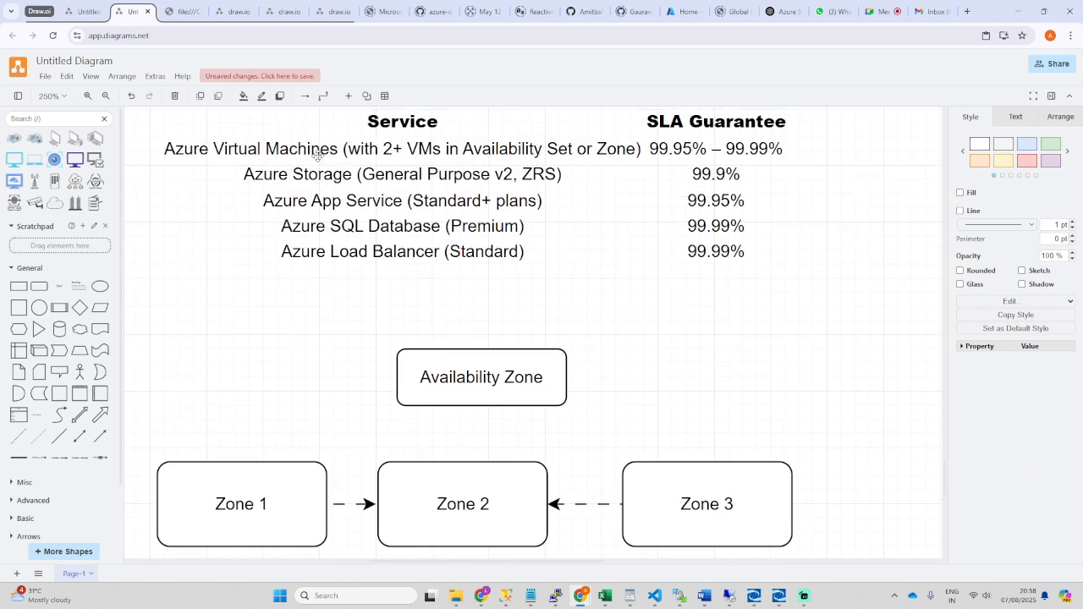
scroll(507, 269, "down", 10)
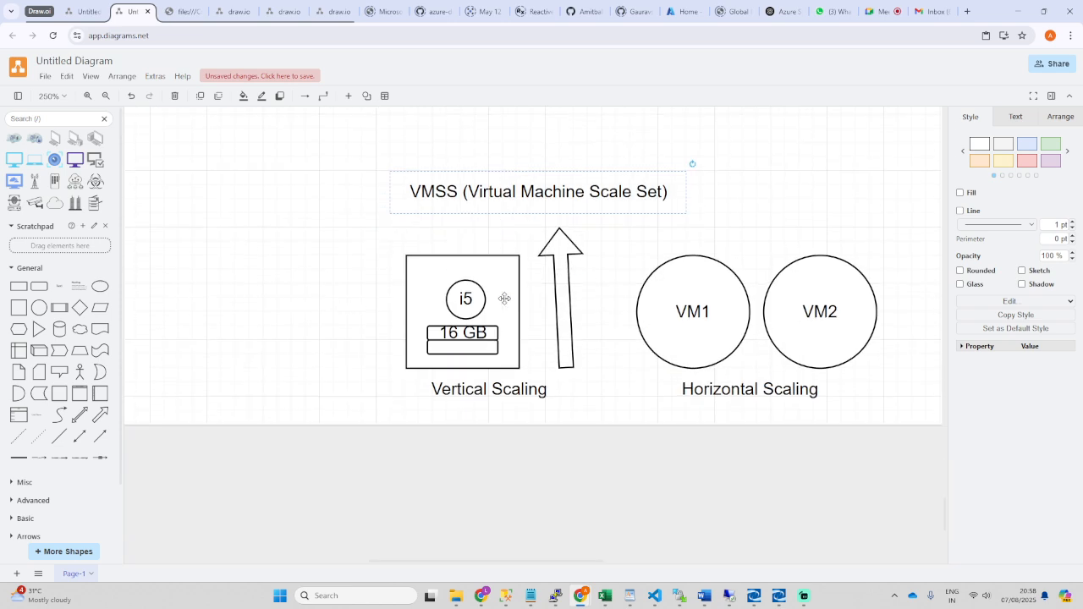
scroll(540, 263, "up", 1)
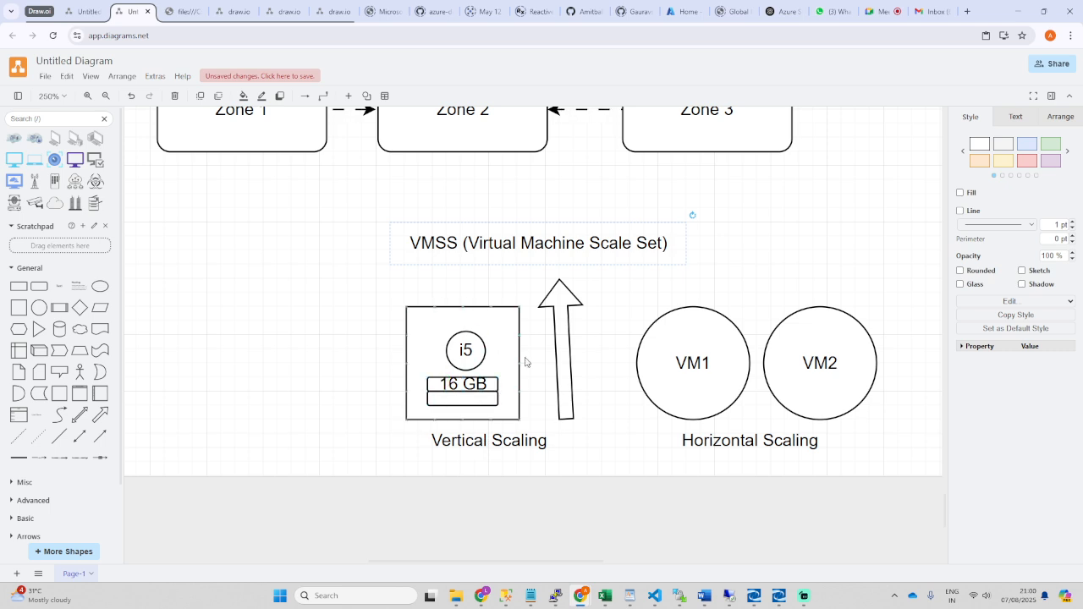
left_click(684, 359)
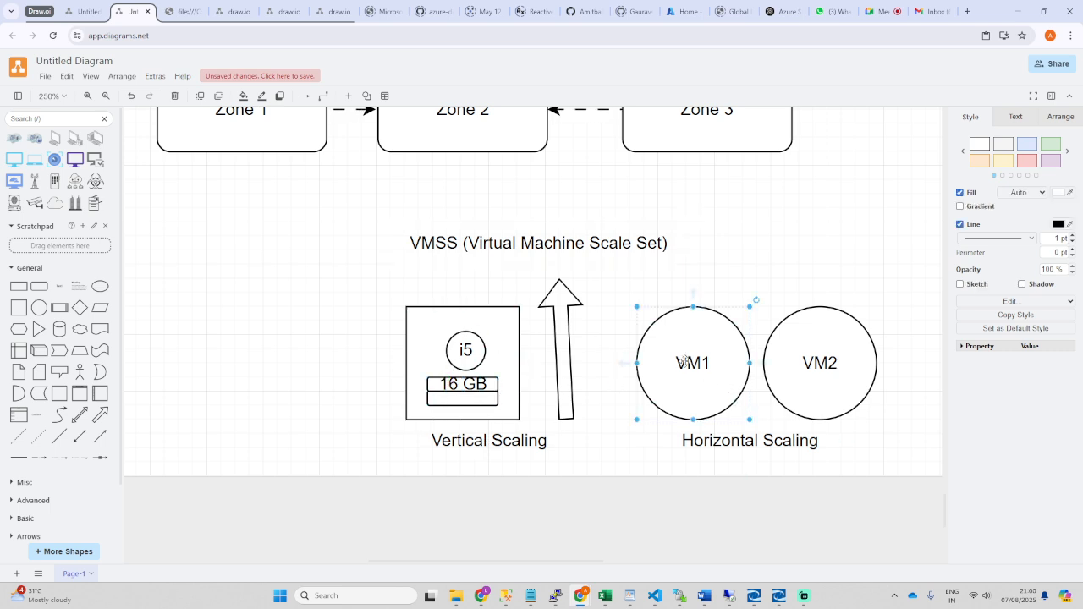
left_click(814, 369)
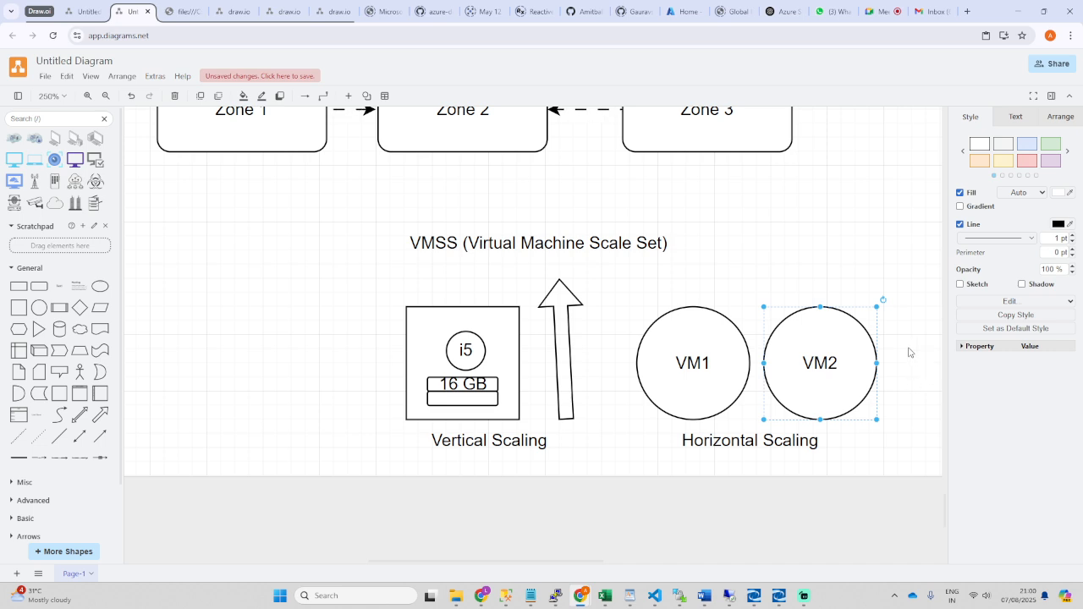
left_click(695, 394)
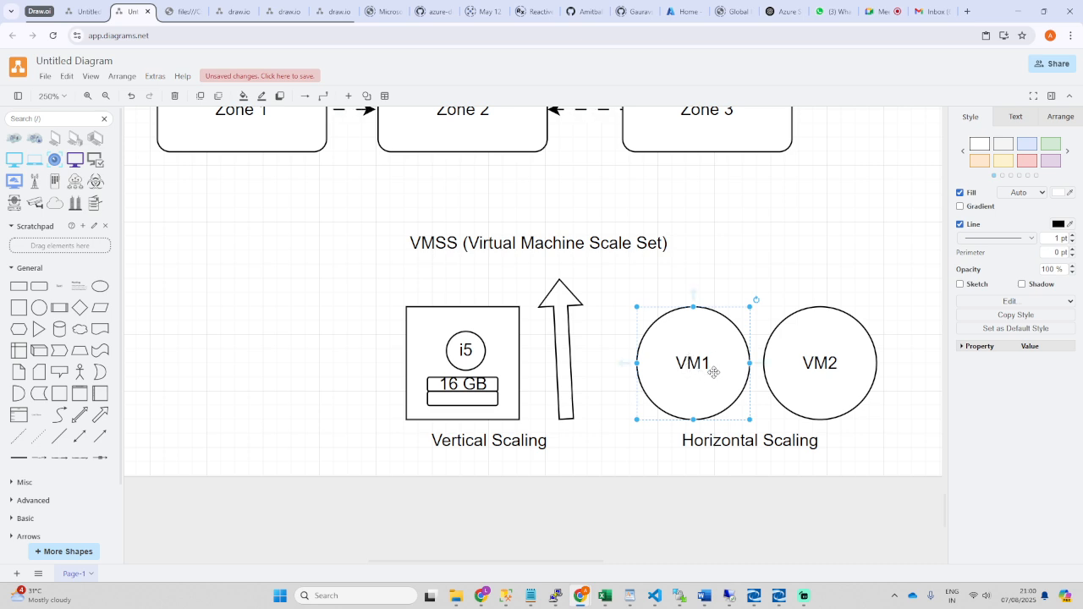
scroll(714, 373, "down", 1)
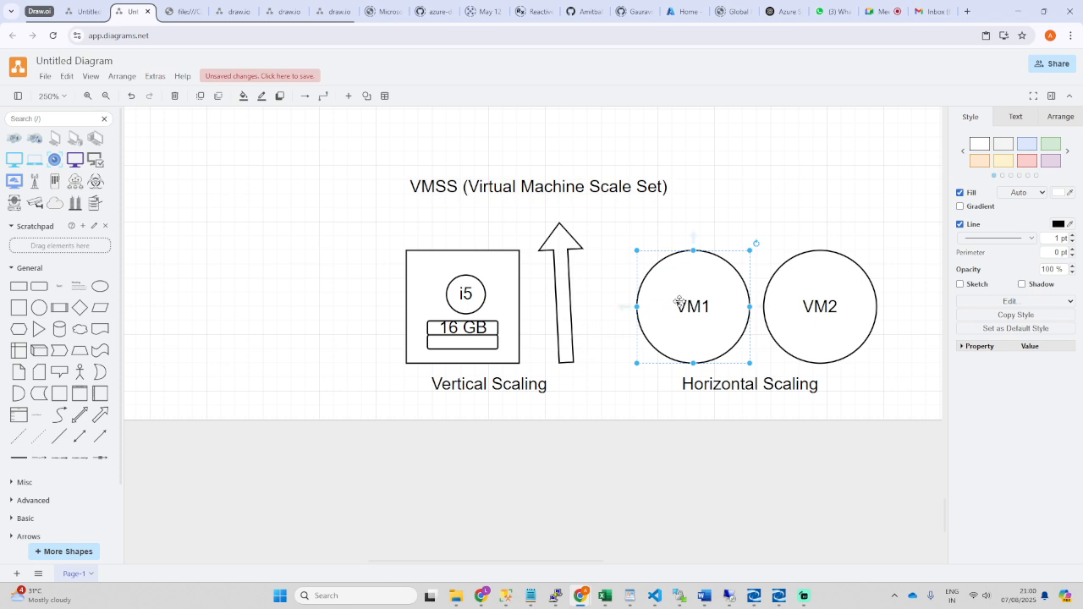
left_click(817, 298)
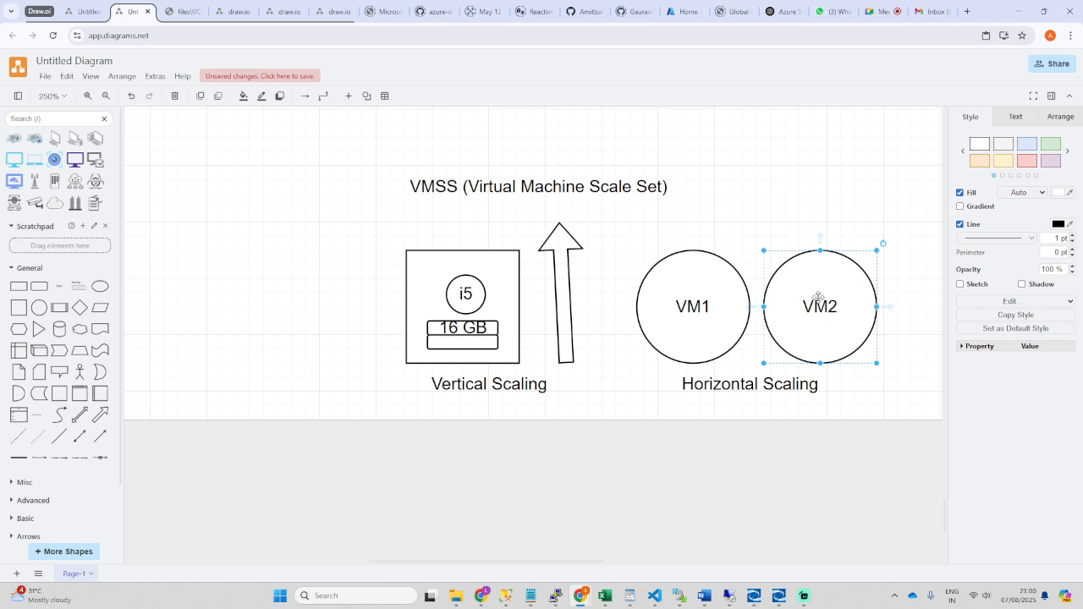
left_click(715, 309)
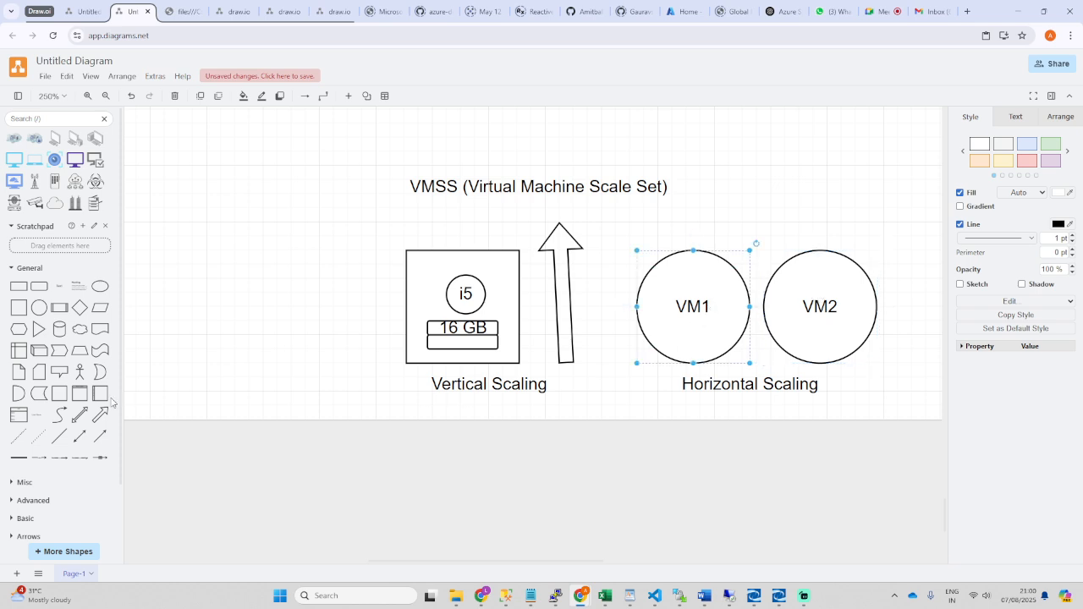
- Add a rounded rectangle of about 212.5 x 30 below the scaling labels and open its text for editing
left_click(39, 286)
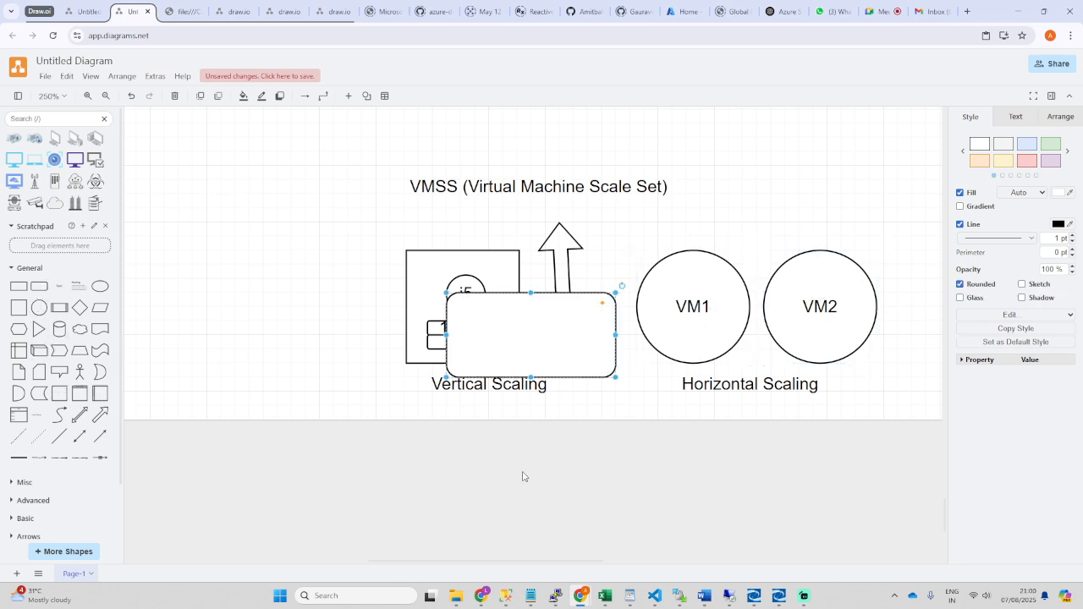
left_click_drag(542, 358, 581, 513)
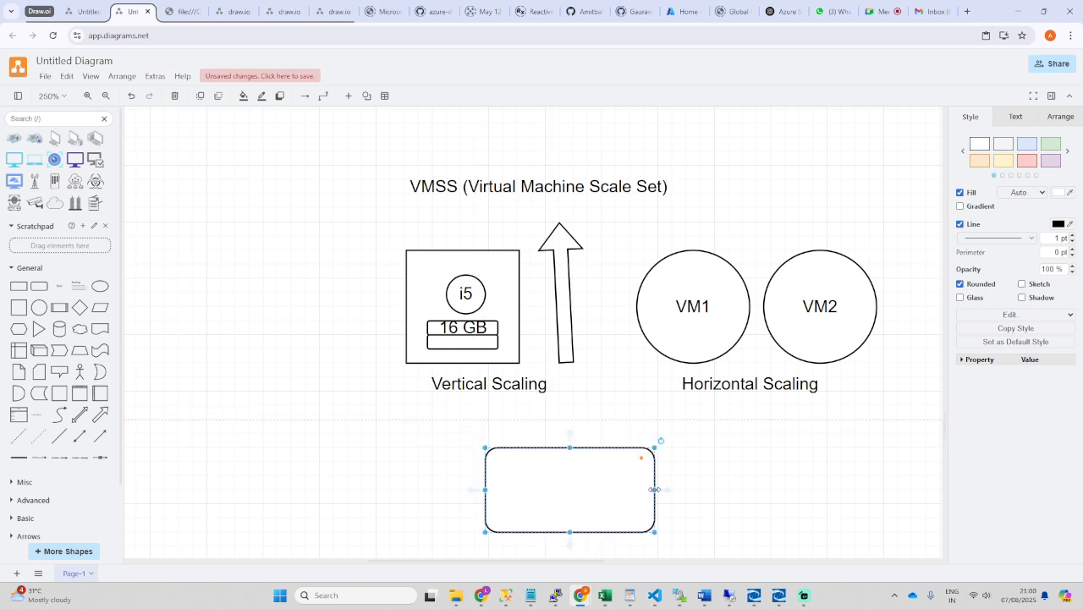
left_click_drag(654, 490, 785, 490)
left_click_drag(634, 532, 630, 491)
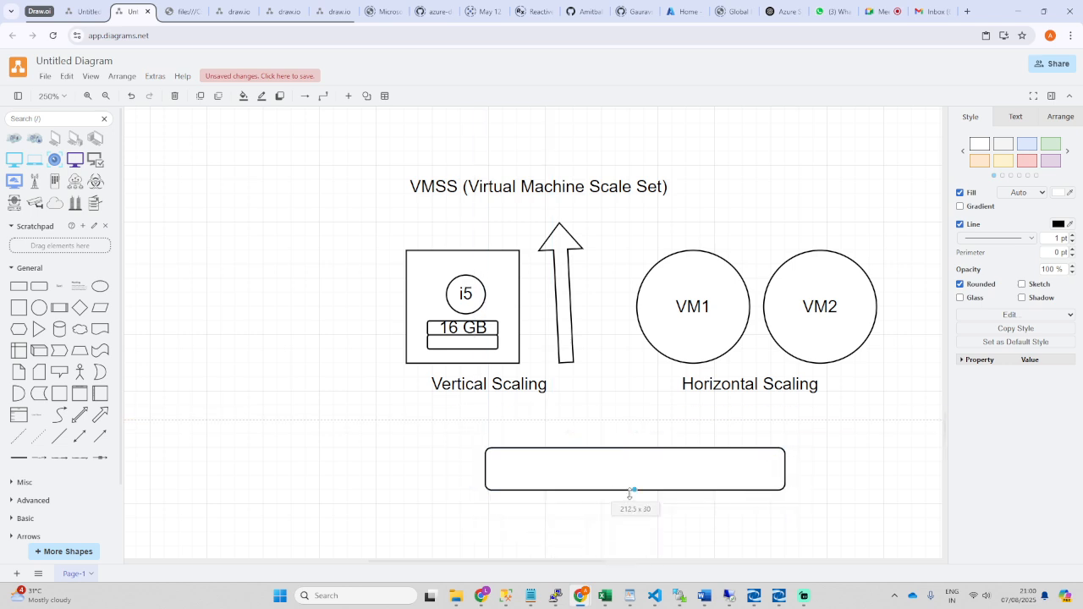
double_click(592, 478)
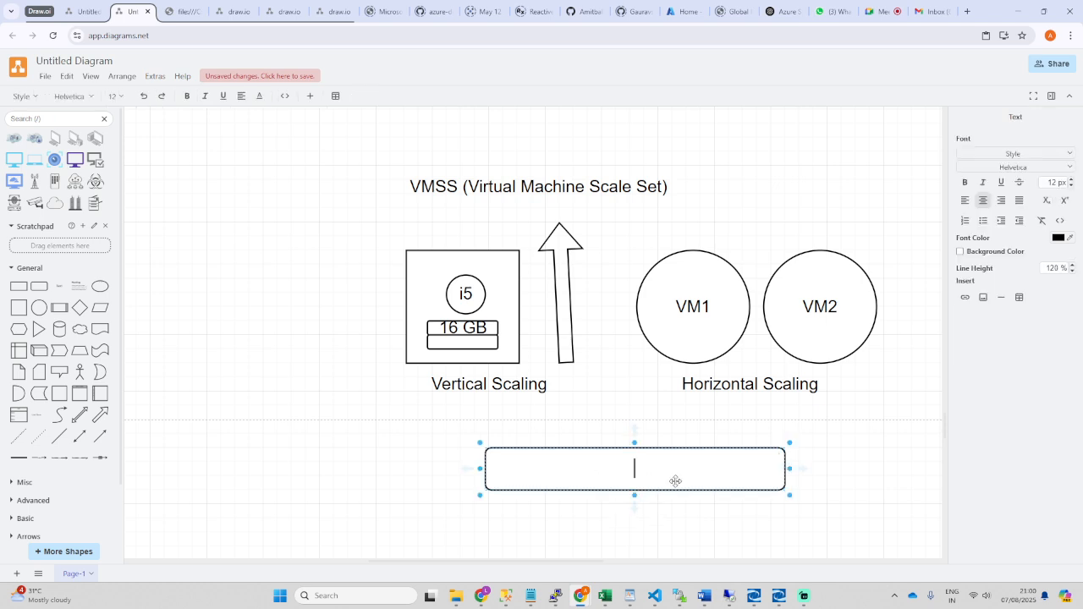
- Search Google for "orchestration" in a new browser tab and copy the word from the search query
left_click(967, 11)
left_click(412, 231)
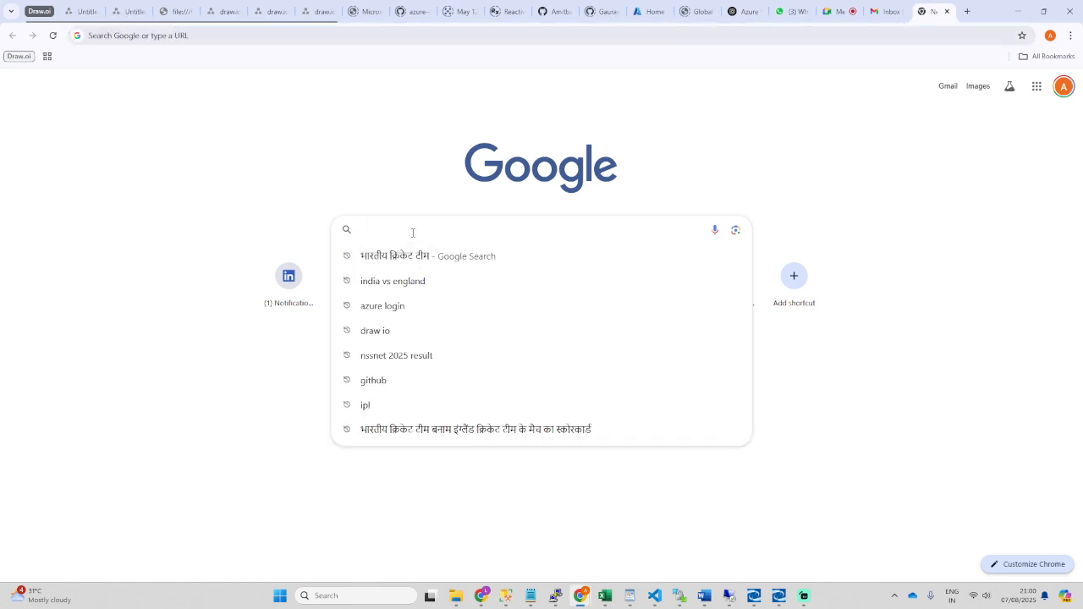
type("orc")
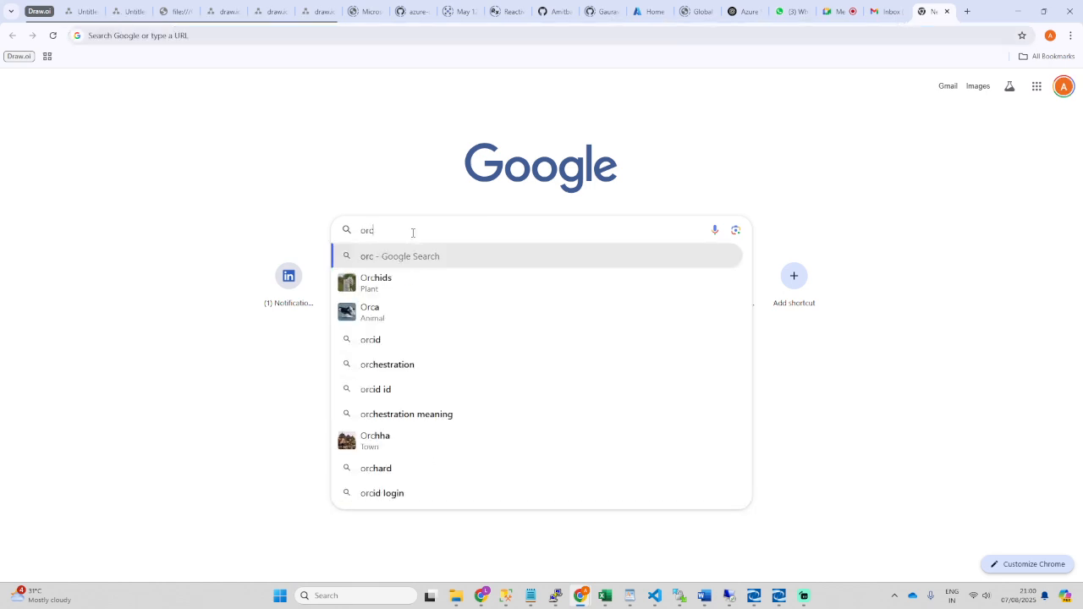
type("hestra")
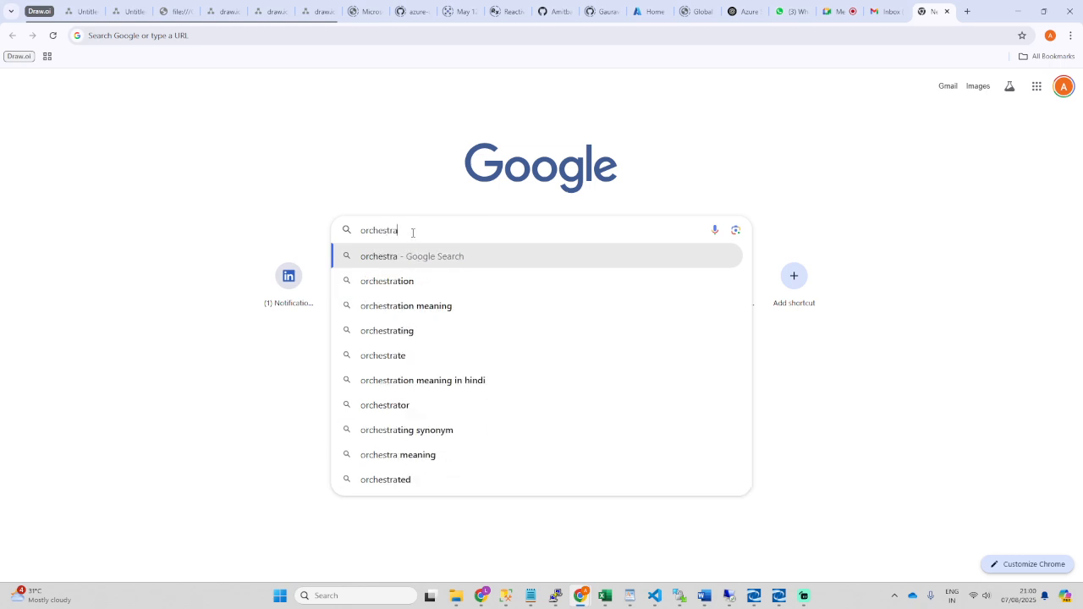
left_click(394, 282)
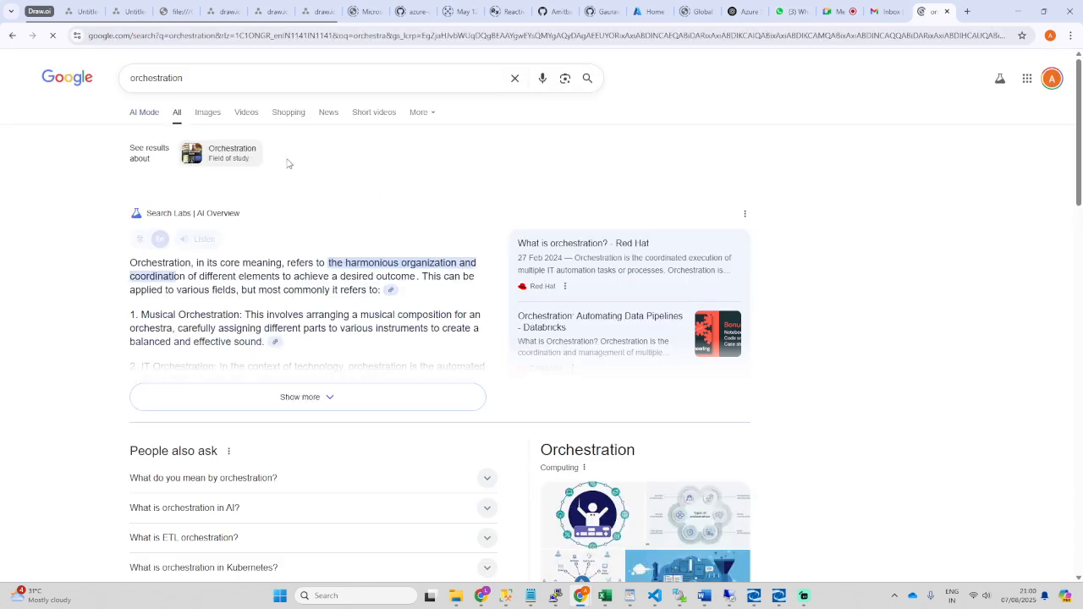
left_click_drag(195, 78, 129, 88)
key("ctrl+c")
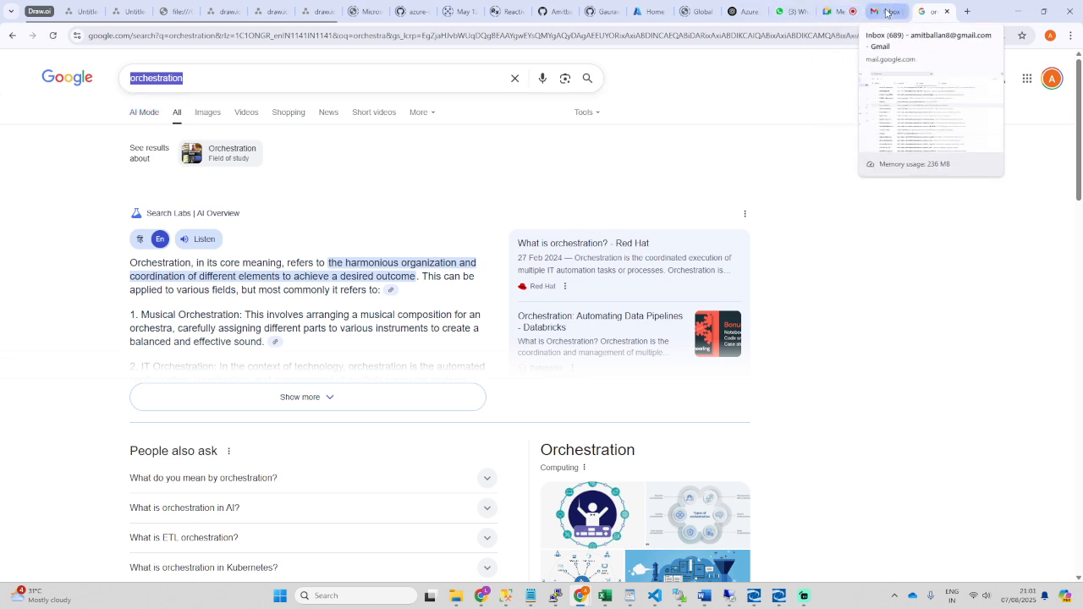
- Return to the draw.io diagram, paste "orchestration" as the rounded rectangle's text, and shift the rectangle left and slightly up
left_click(134, 11)
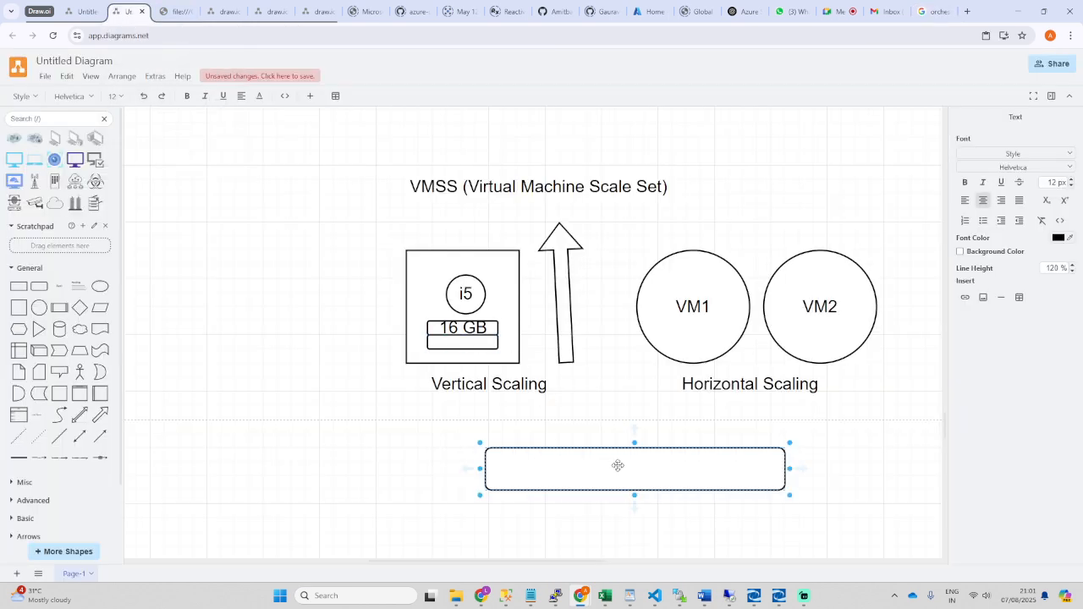
key("ctrl+v")
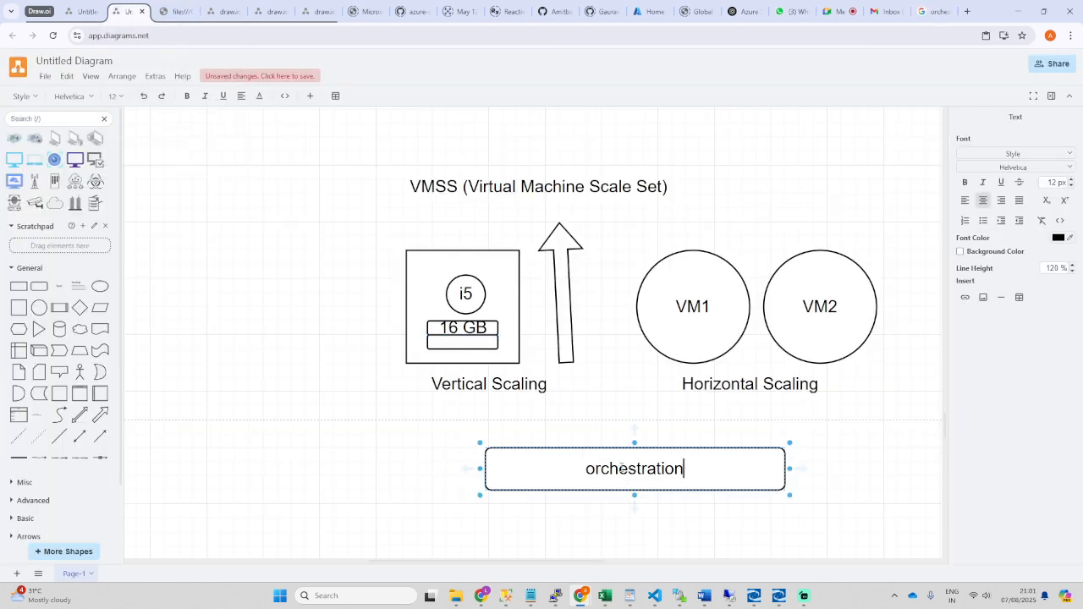
left_click(720, 508)
left_click_drag(658, 466, 584, 452)
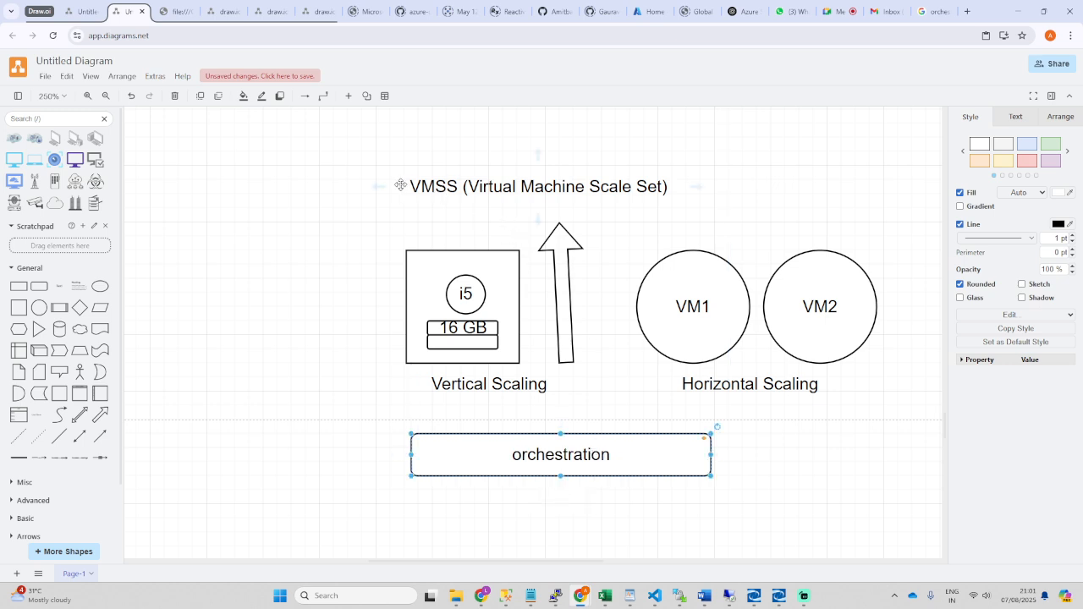
- Connect the VMSS title to the left edge of the orchestration box with an arrow routed around the left of the vertical scaling square
left_click_drag(383, 194, 411, 458)
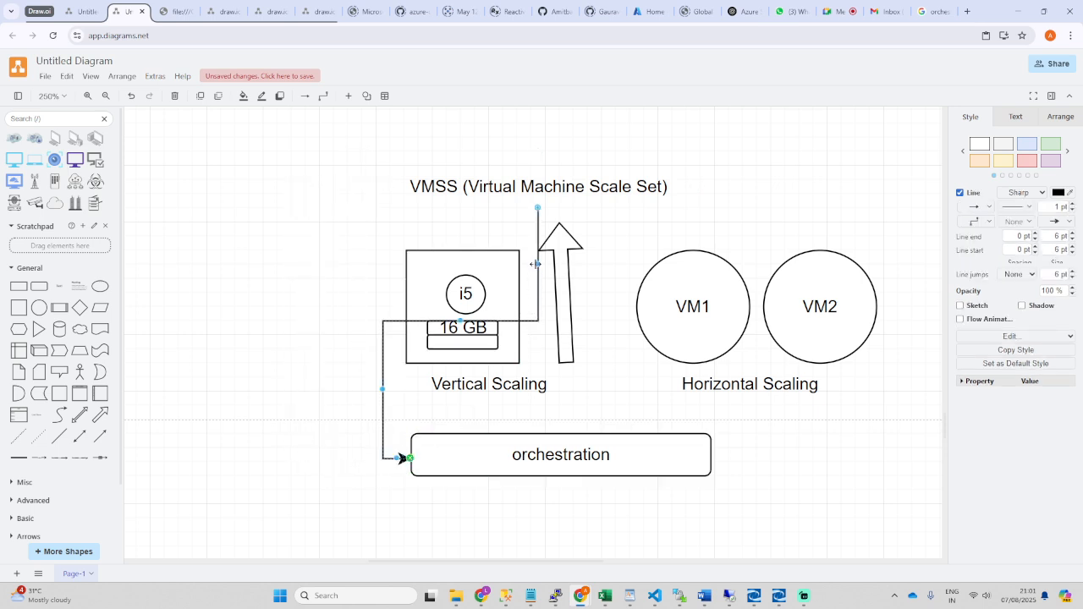
left_click_drag(536, 264, 340, 275)
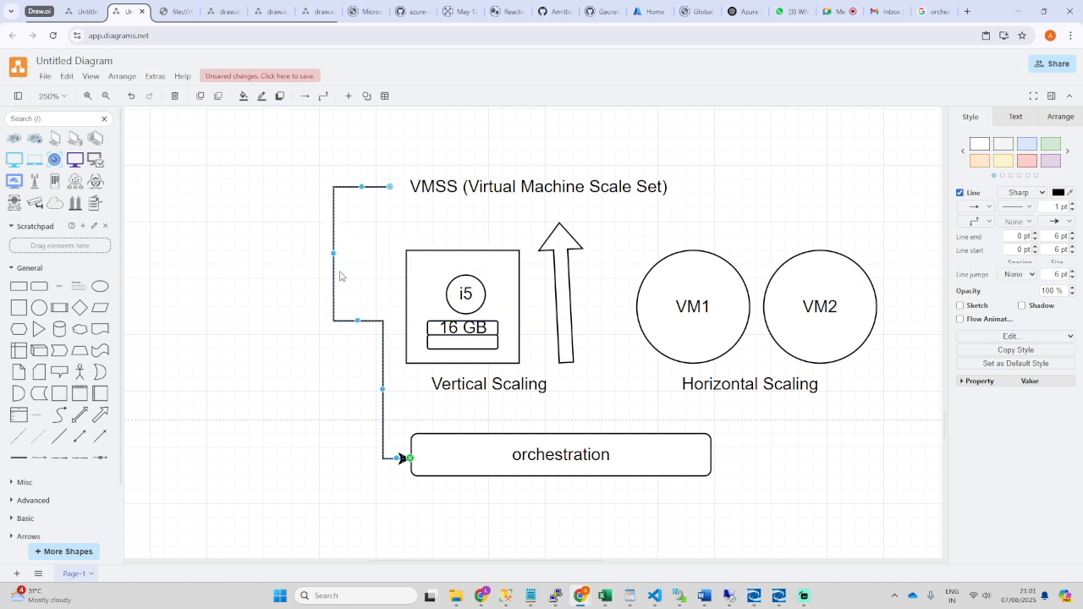
left_click_drag(382, 389, 333, 394)
left_click(699, 300)
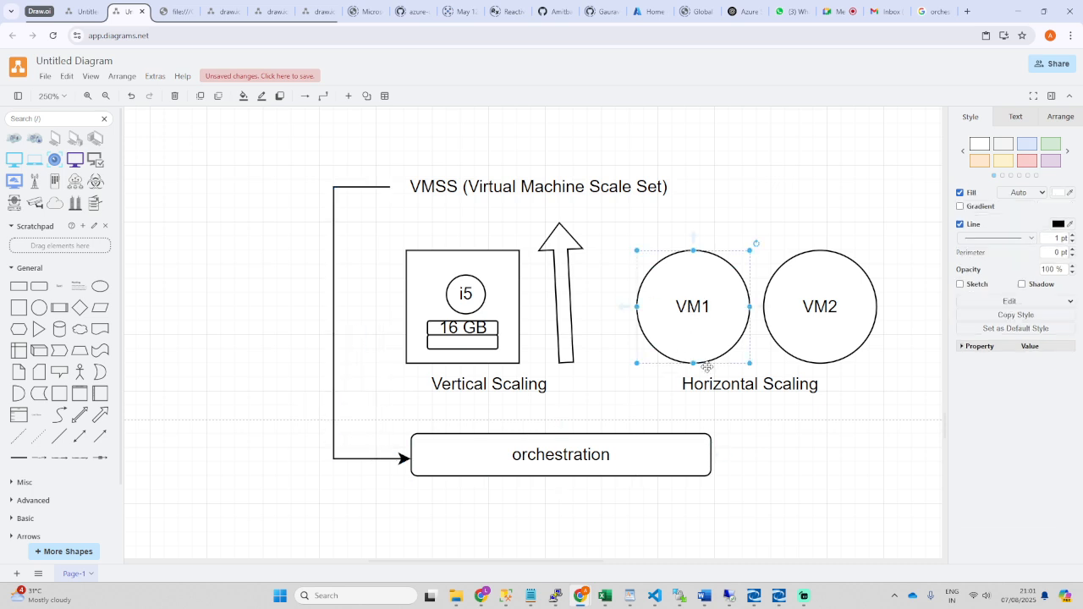